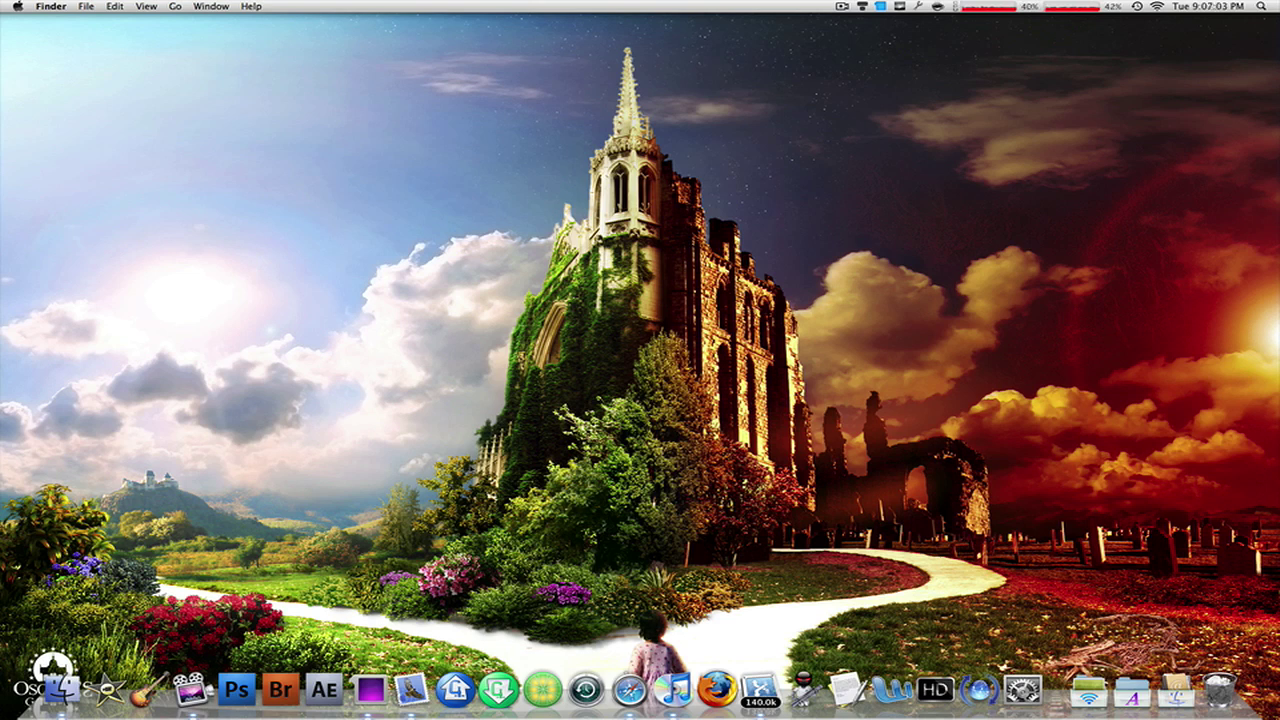
- Launch Swift Publisher 2 by searching 'swift' in Spotlight
key("super+space")
type("s")
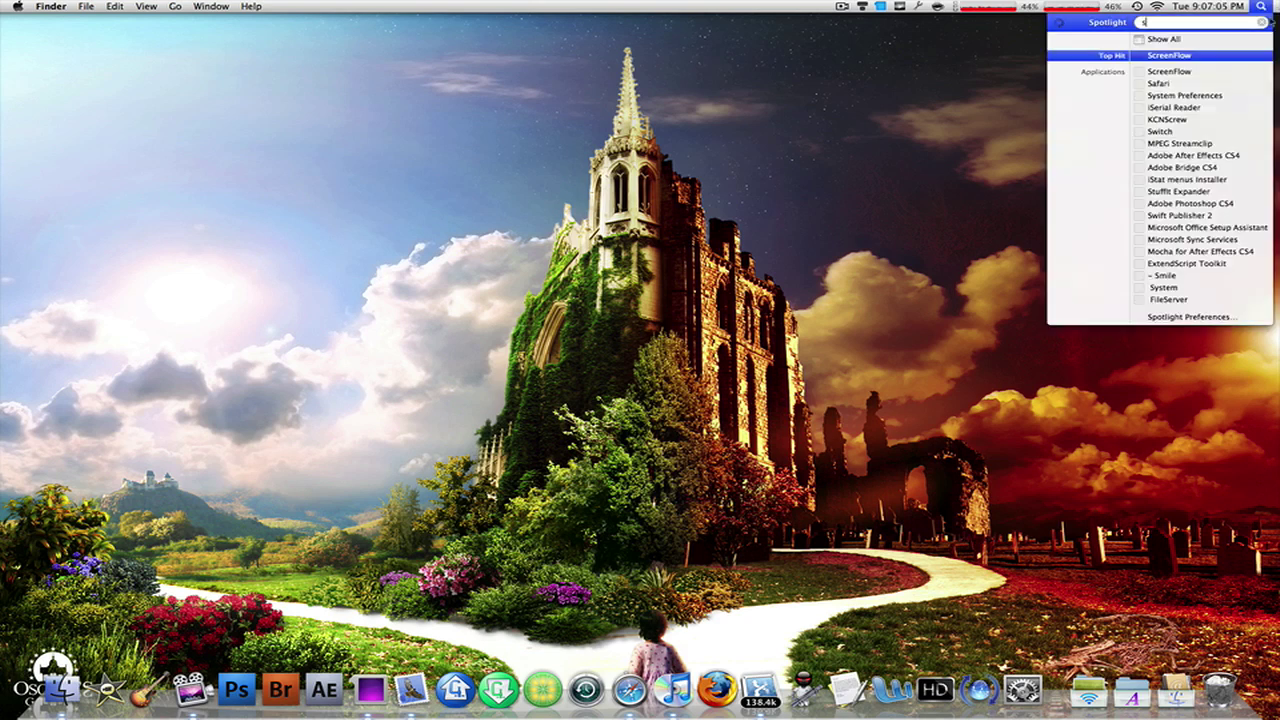
type("wift")
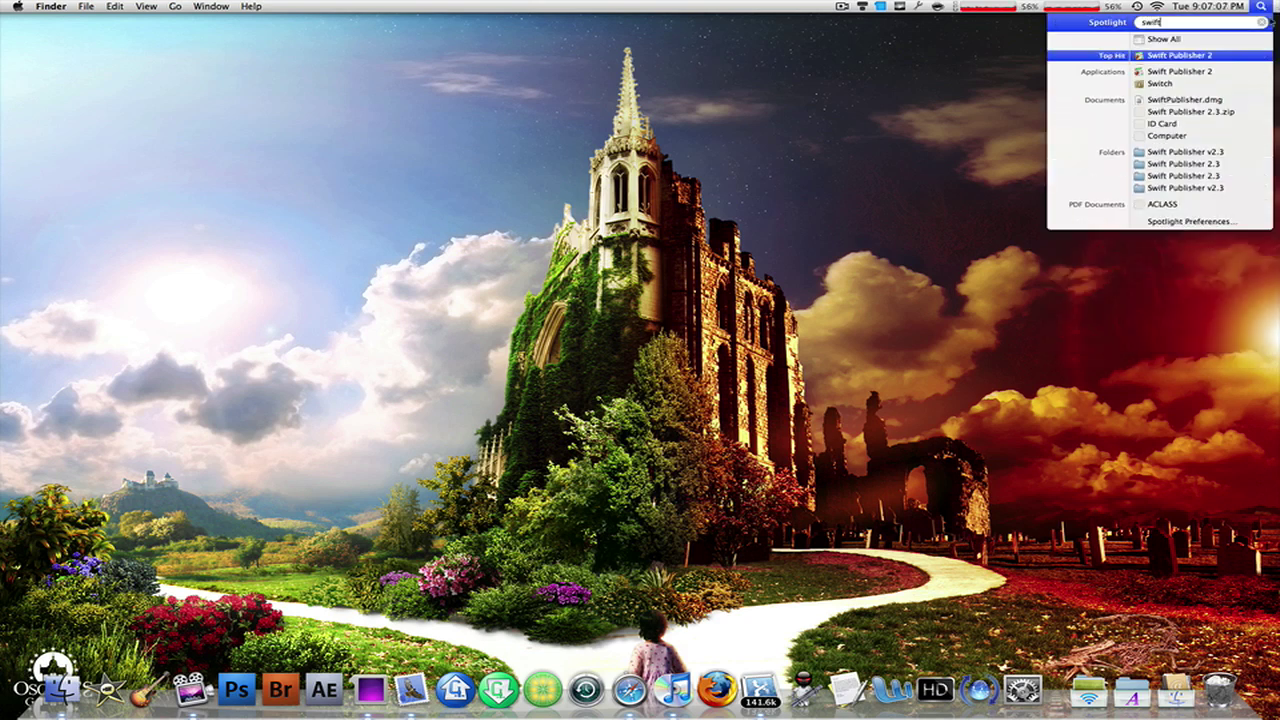
key("Return")
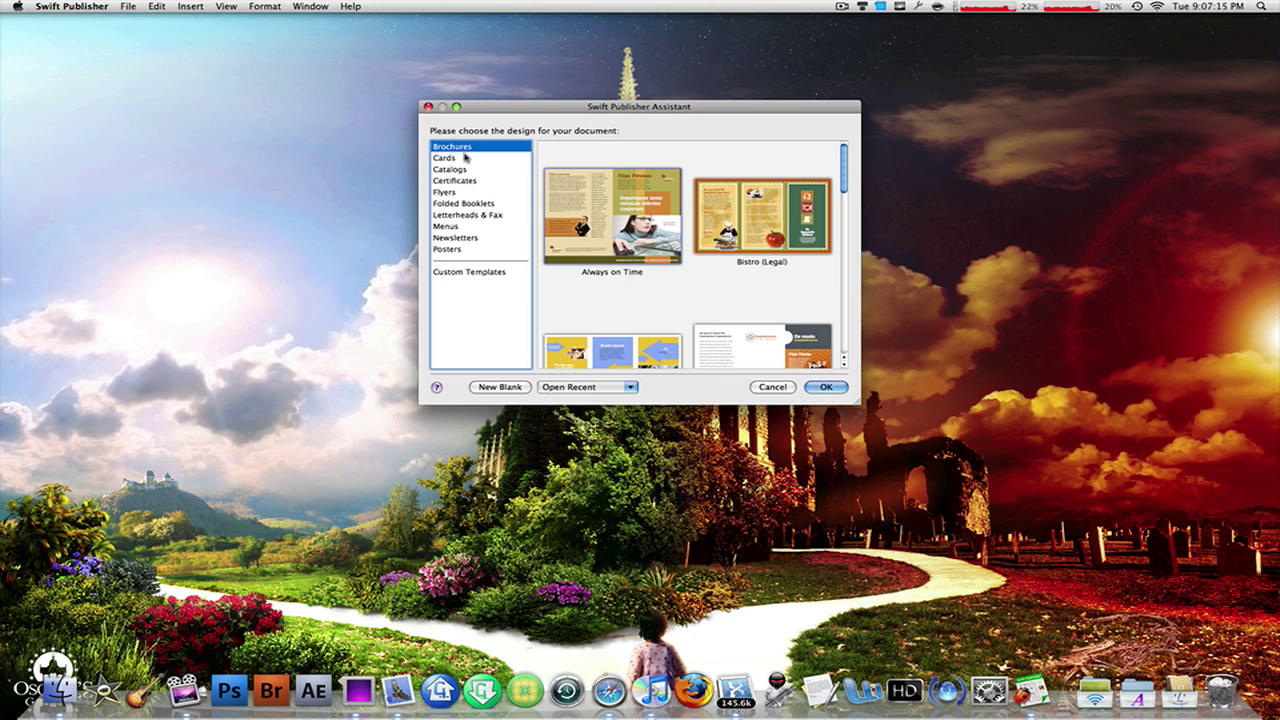
left_click(463, 157)
left_click(468, 170)
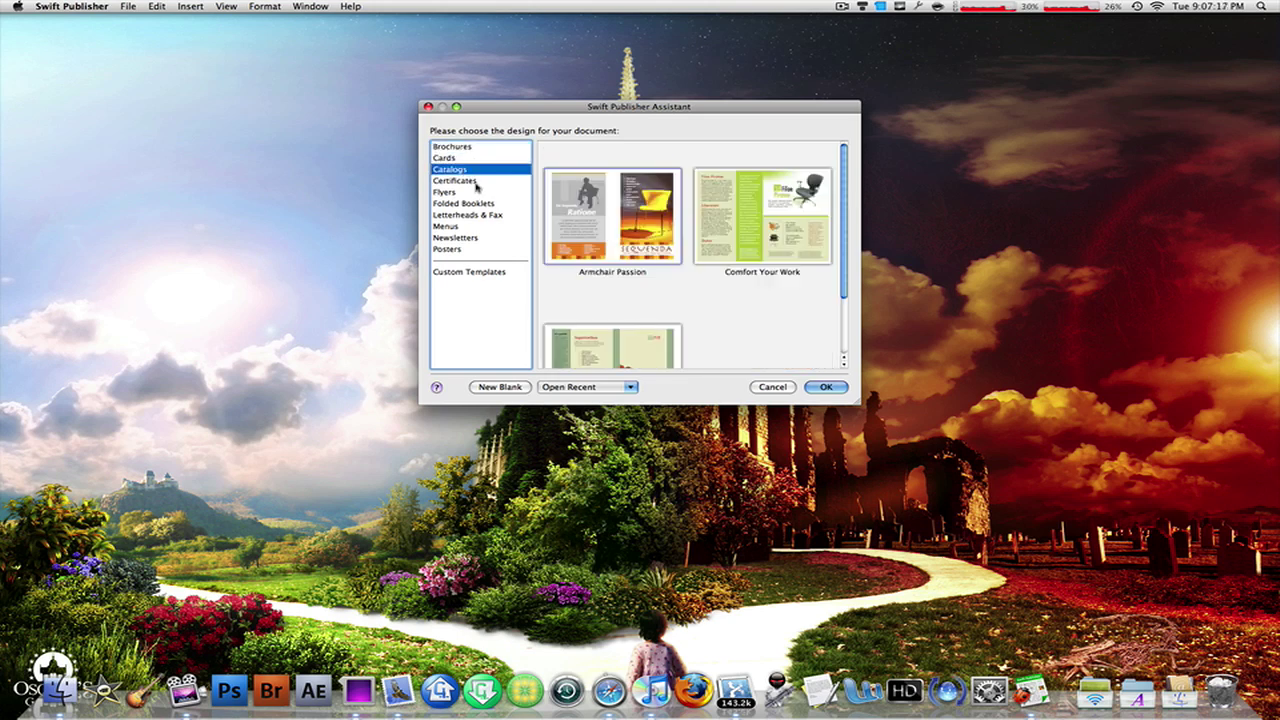
left_click(474, 181)
left_click(469, 191)
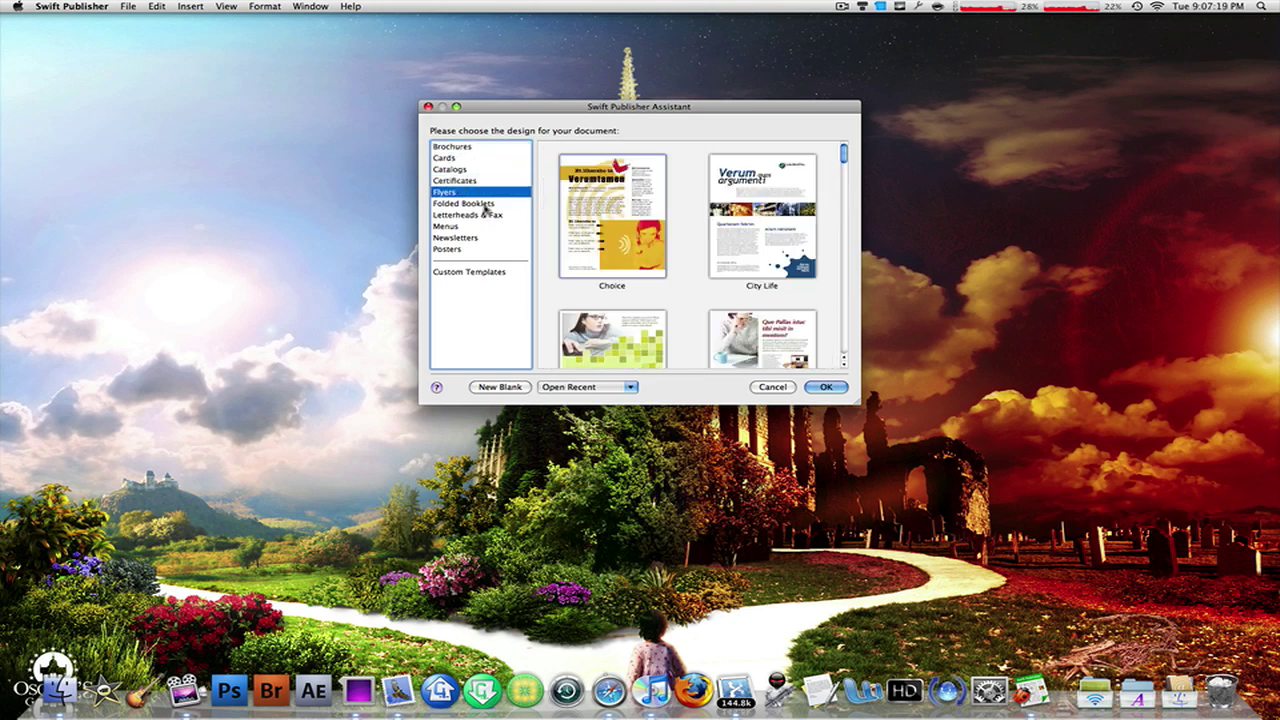
left_click(487, 204)
left_click(496, 217)
left_click(470, 228)
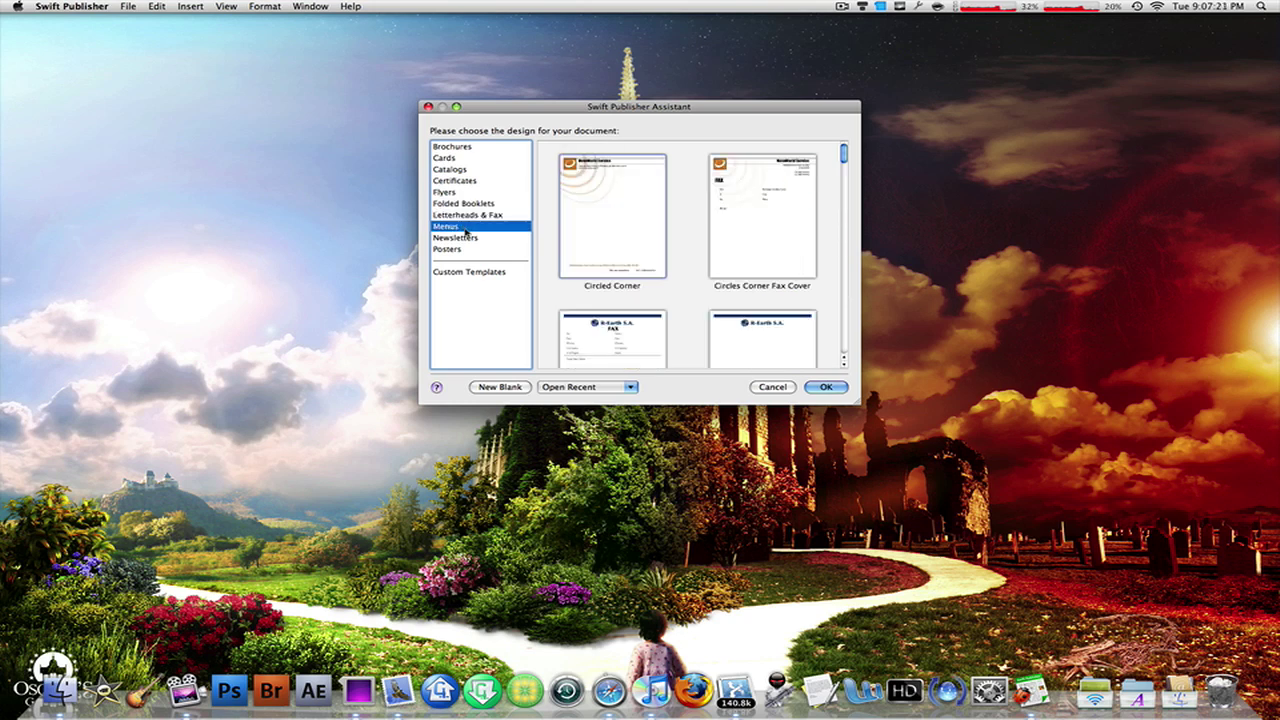
left_click(479, 238)
left_click(478, 249)
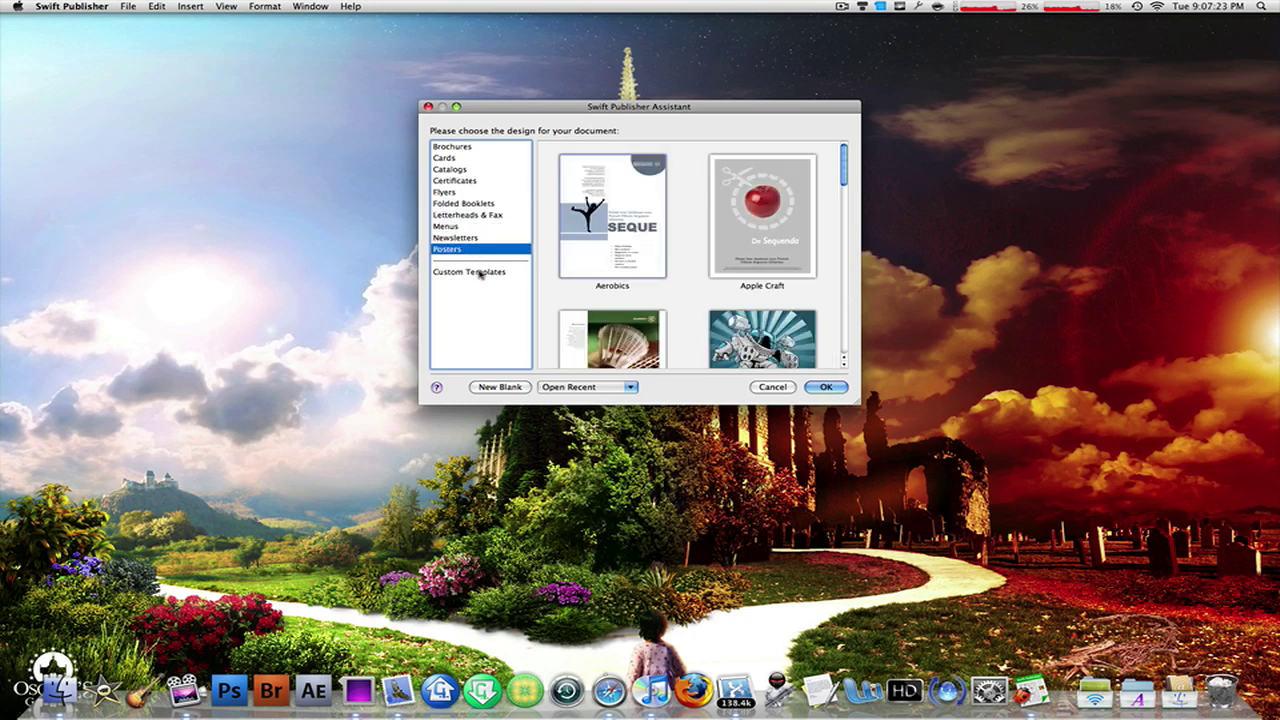
left_click(480, 271)
left_click(472, 148)
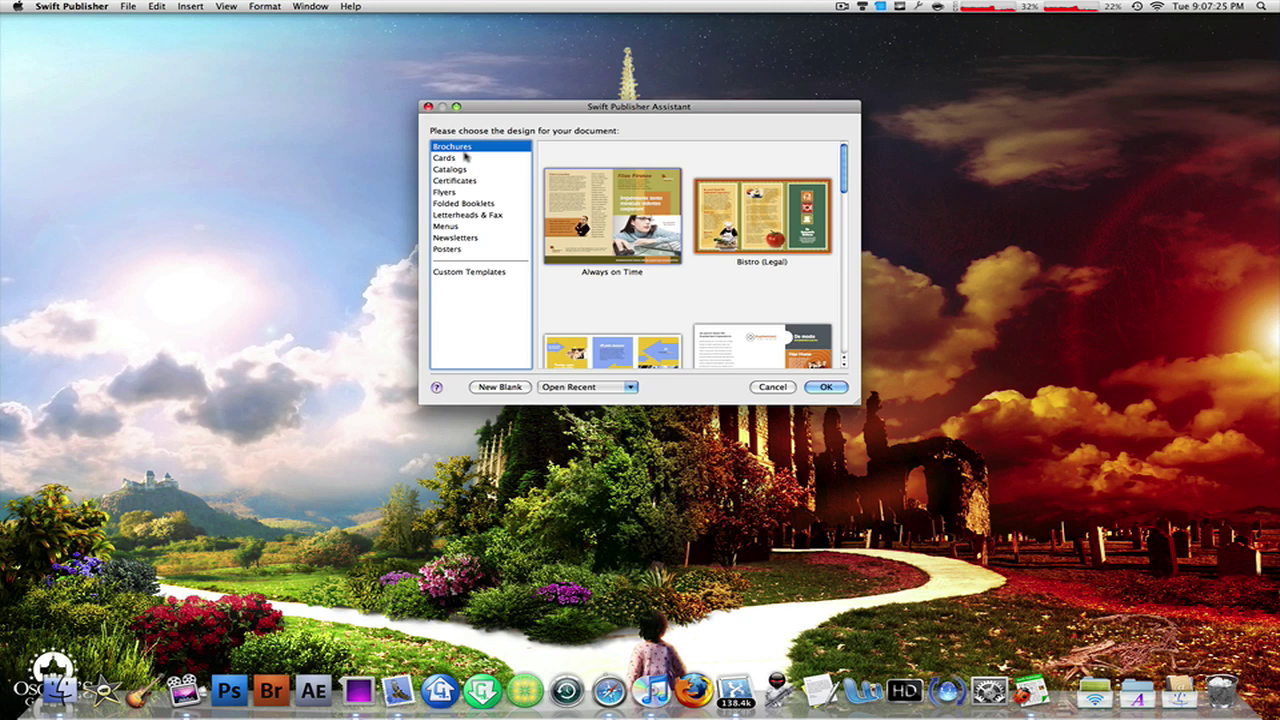
scroll(600, 260, "down", 10)
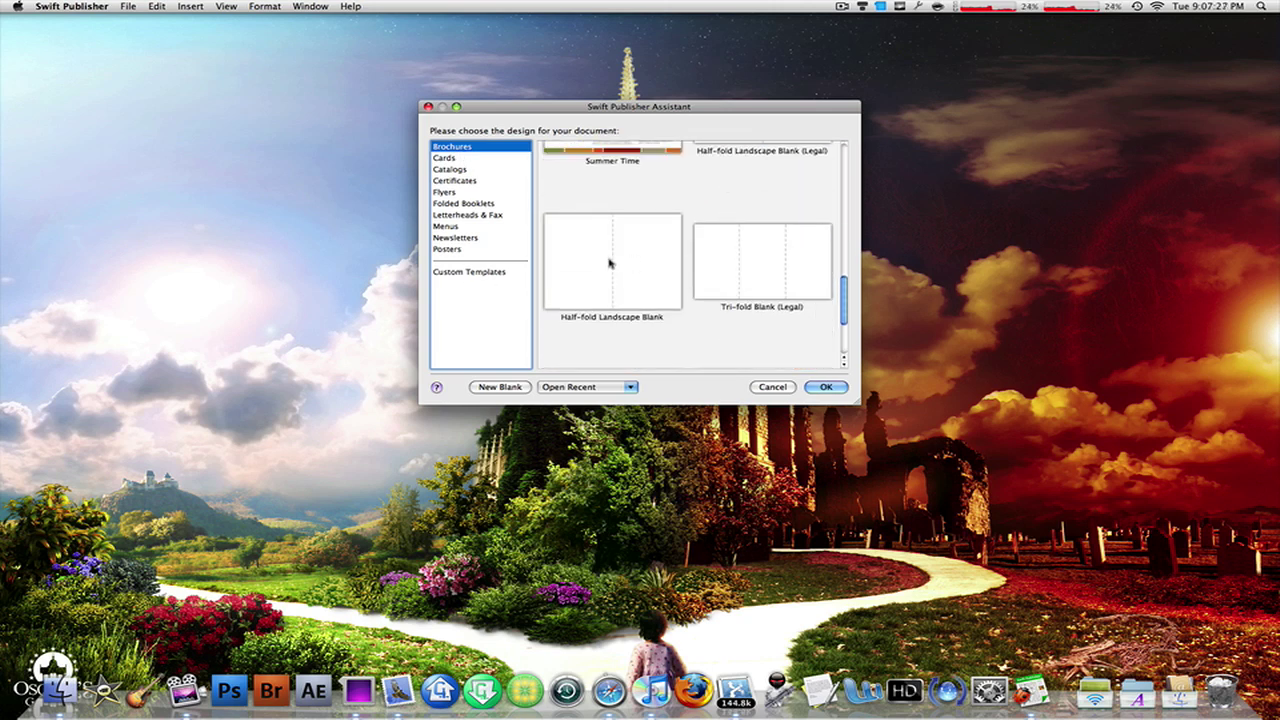
left_click(610, 263)
left_click(750, 252)
scroll(710, 255, "up", 5)
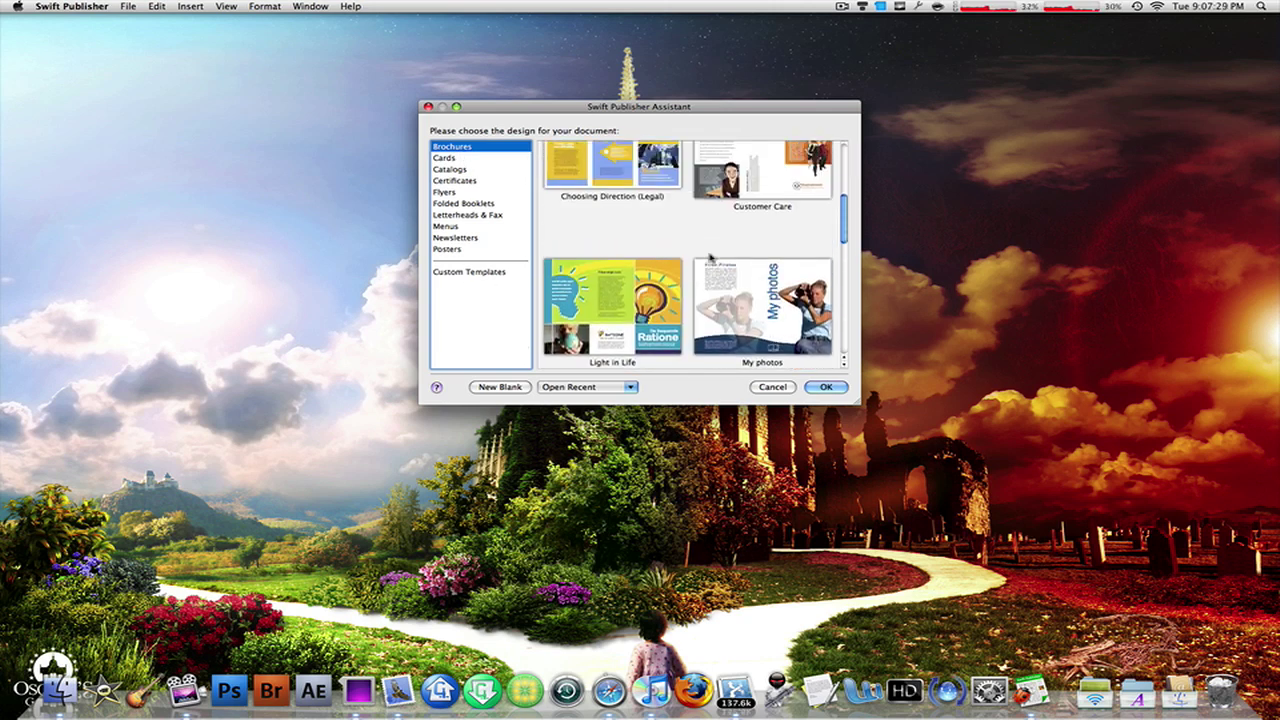
scroll(708, 252, "down", 3)
scroll(708, 252, "up", 8)
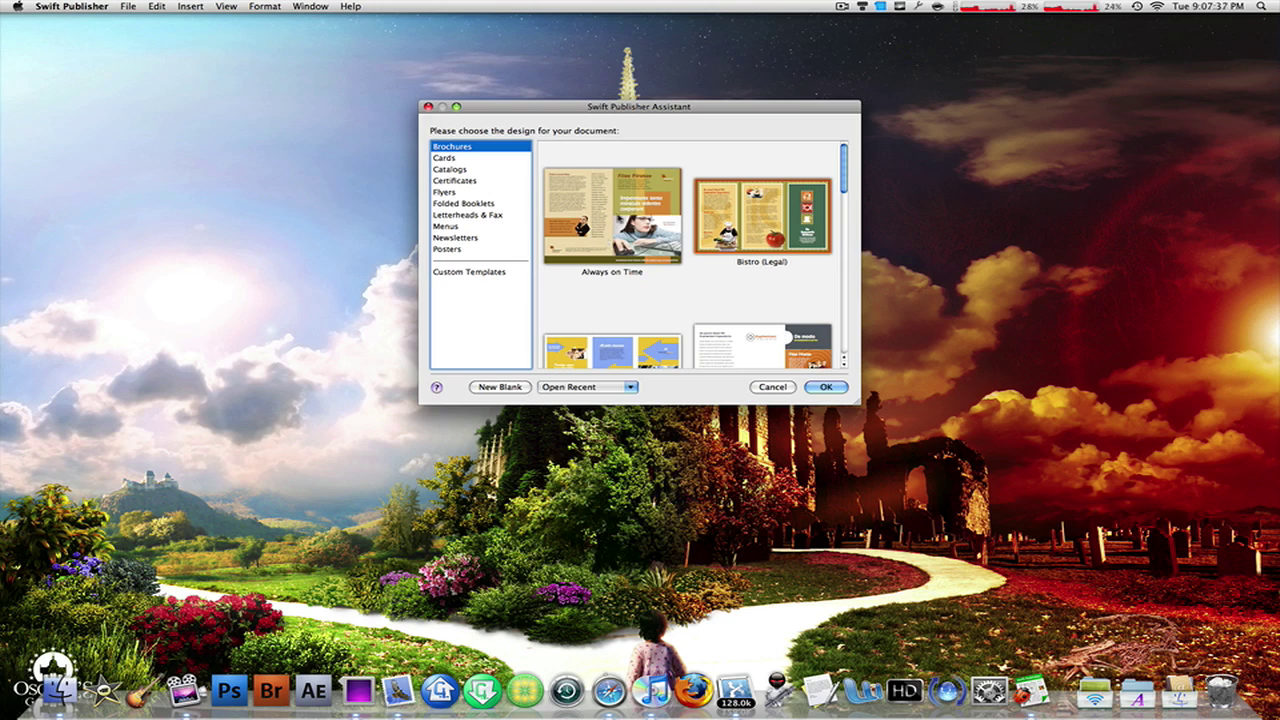
- Start a new brochure from the Always on Time design and enlarge its window
double_click(620, 217)
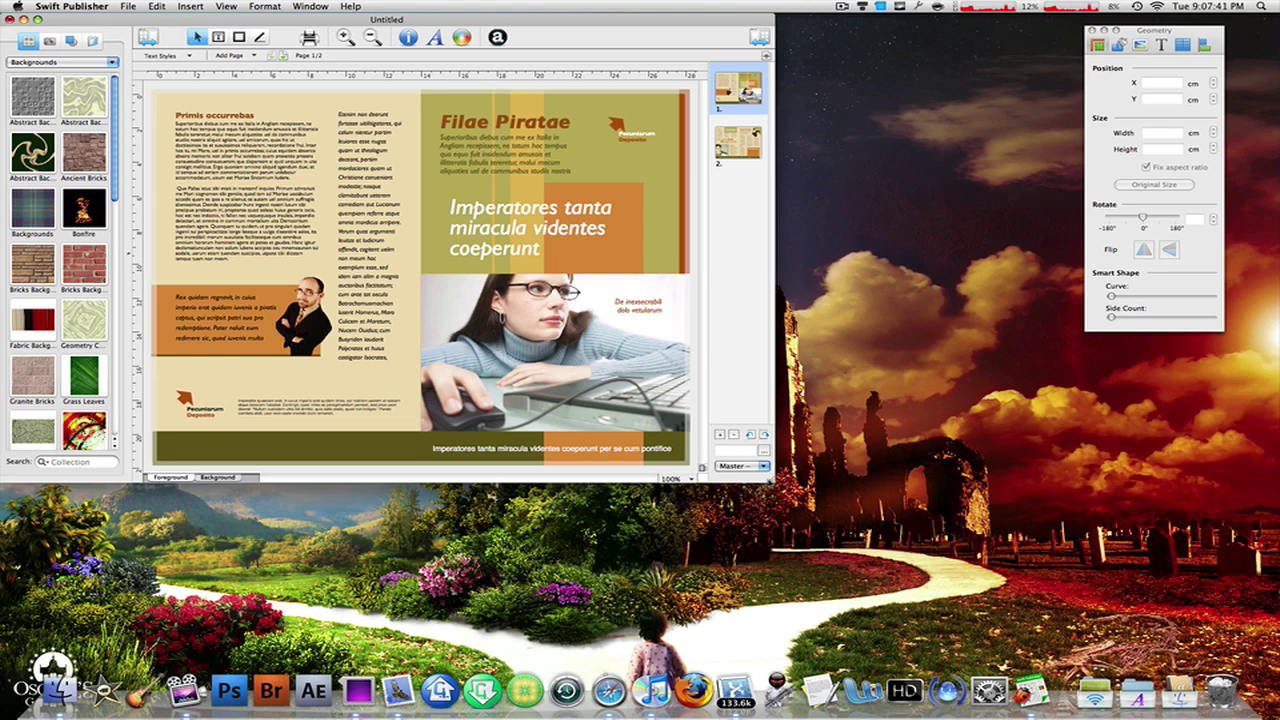
left_click_drag(772, 480, 1100, 666)
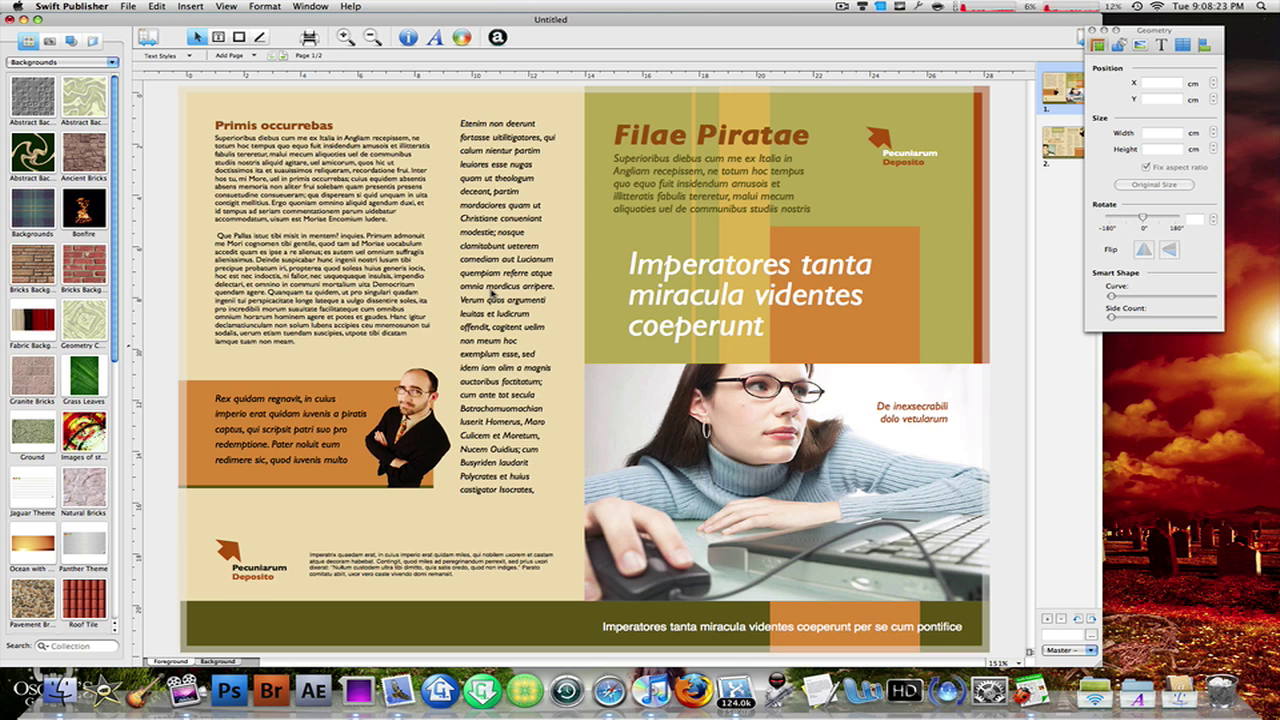
- Inspect the businessman photo and Primis occurrebas text box, then bring up the clip-art category list
left_click(418, 450)
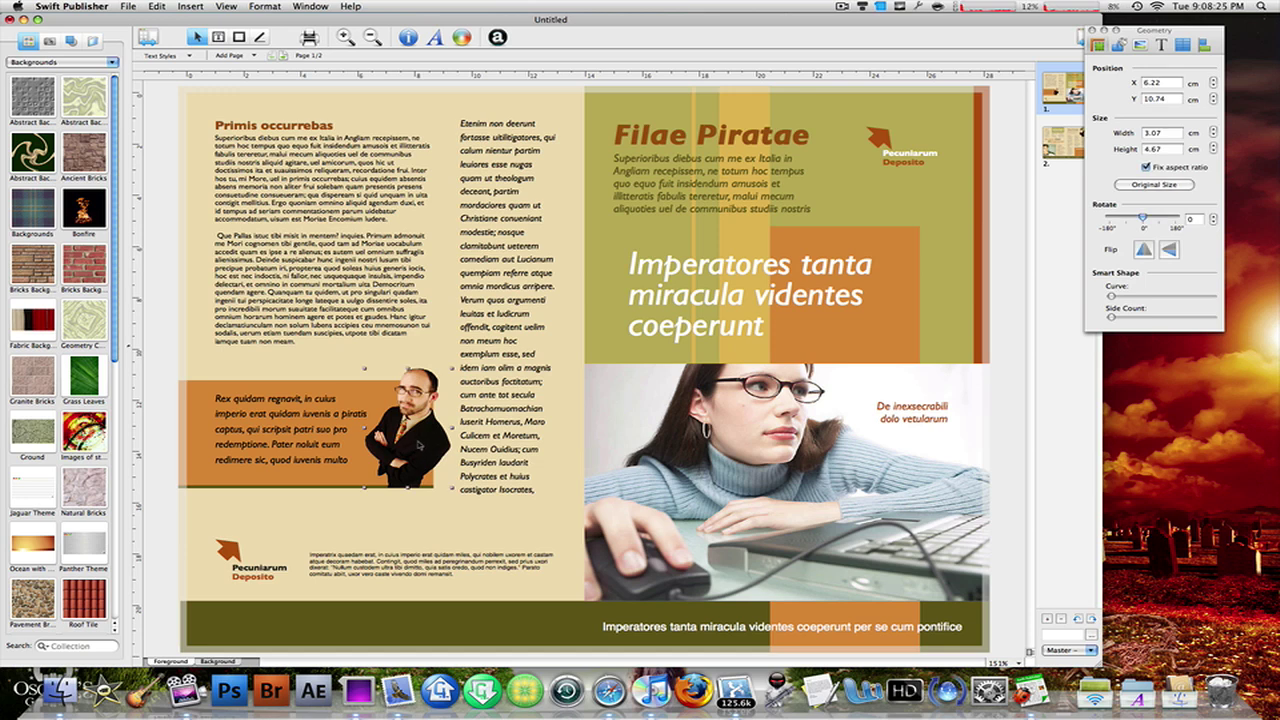
left_click(393, 336)
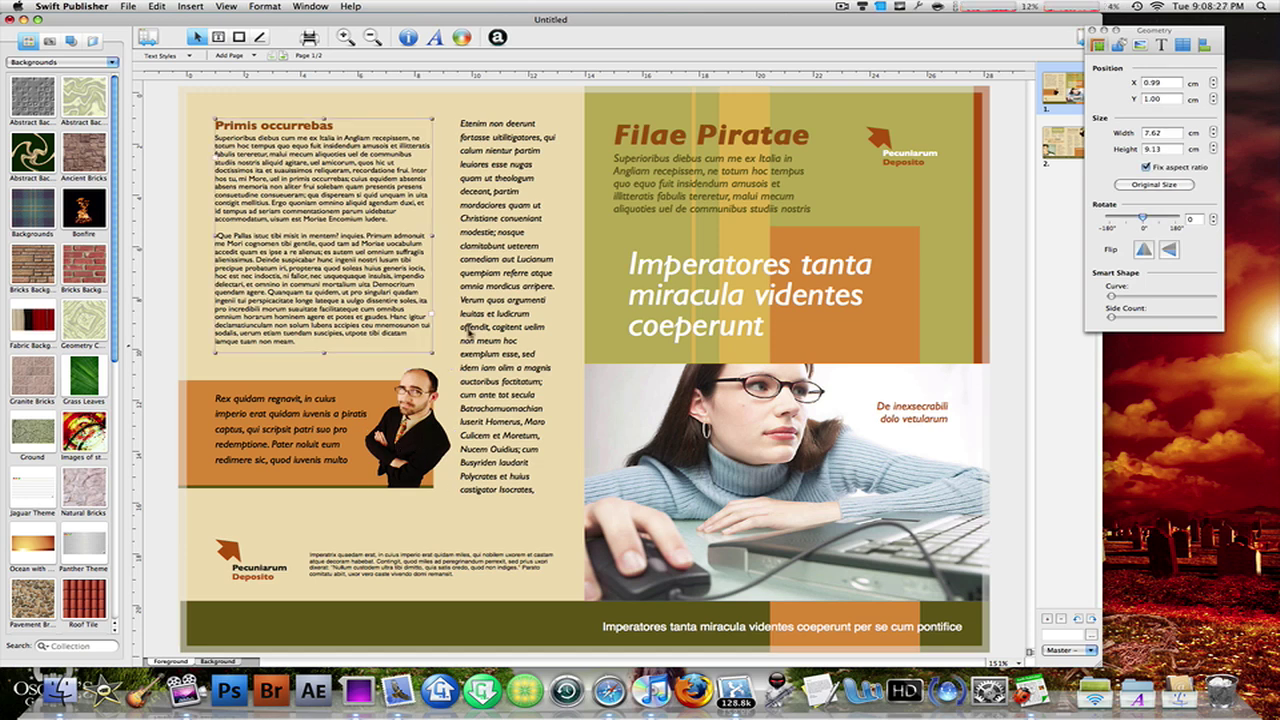
left_click(561, 388)
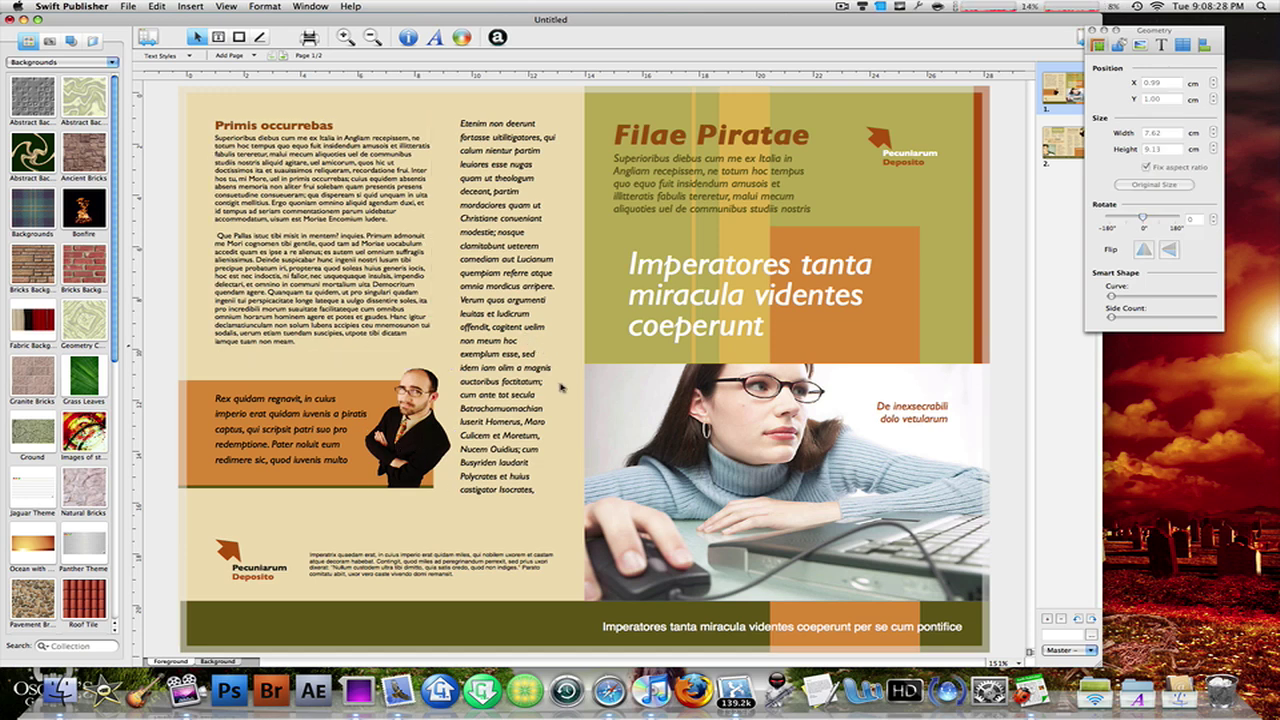
left_click(78, 63)
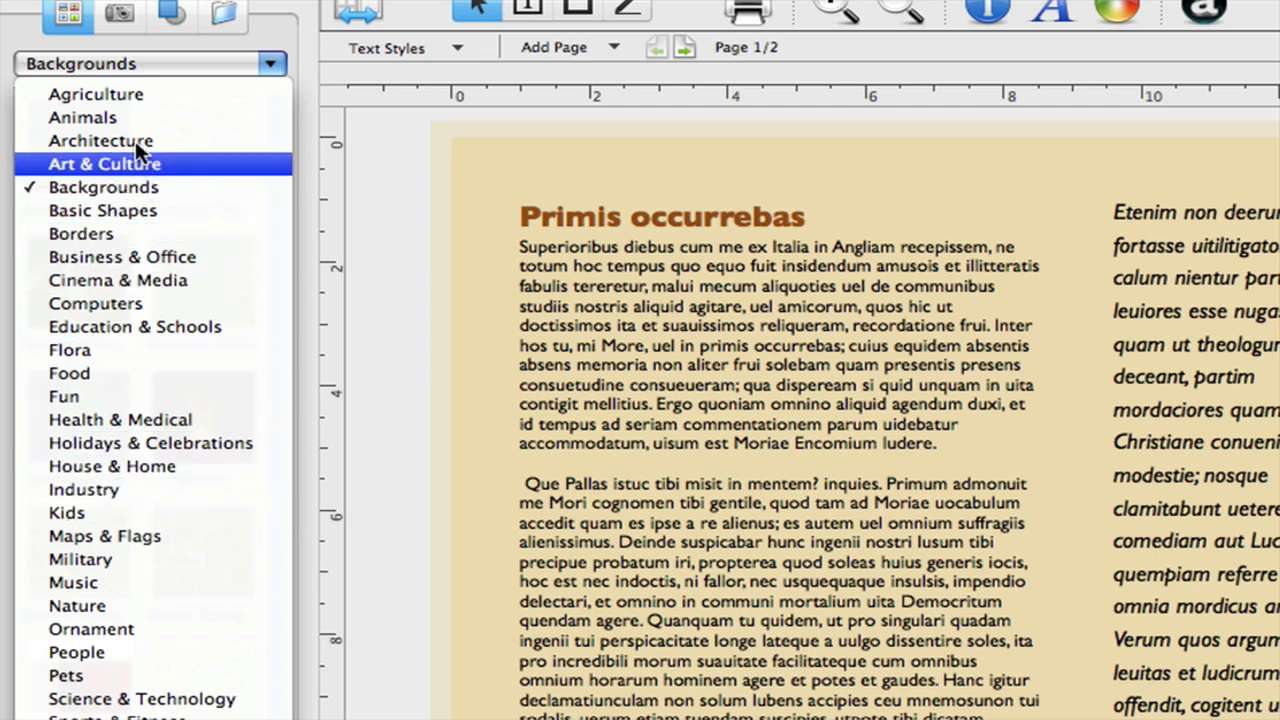
- Switch the clip-art library to Business & Office and scroll through its images
left_click(151, 258)
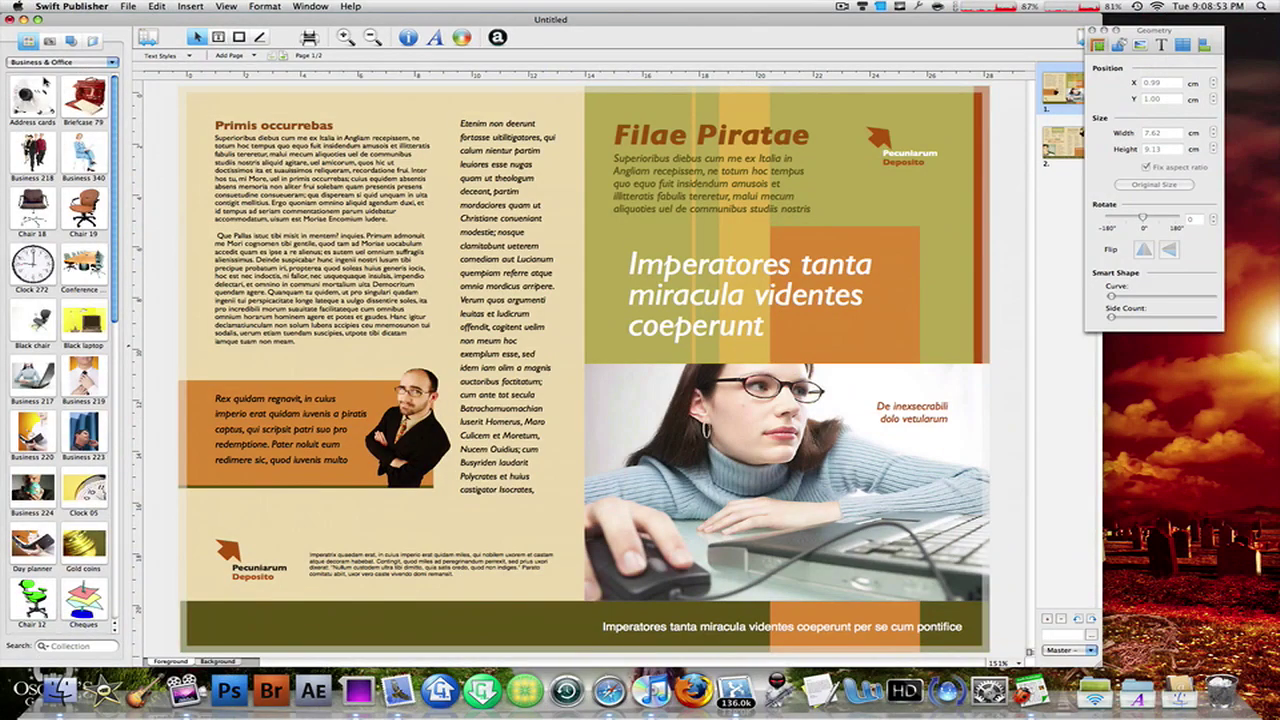
scroll(68, 107, "down", 10)
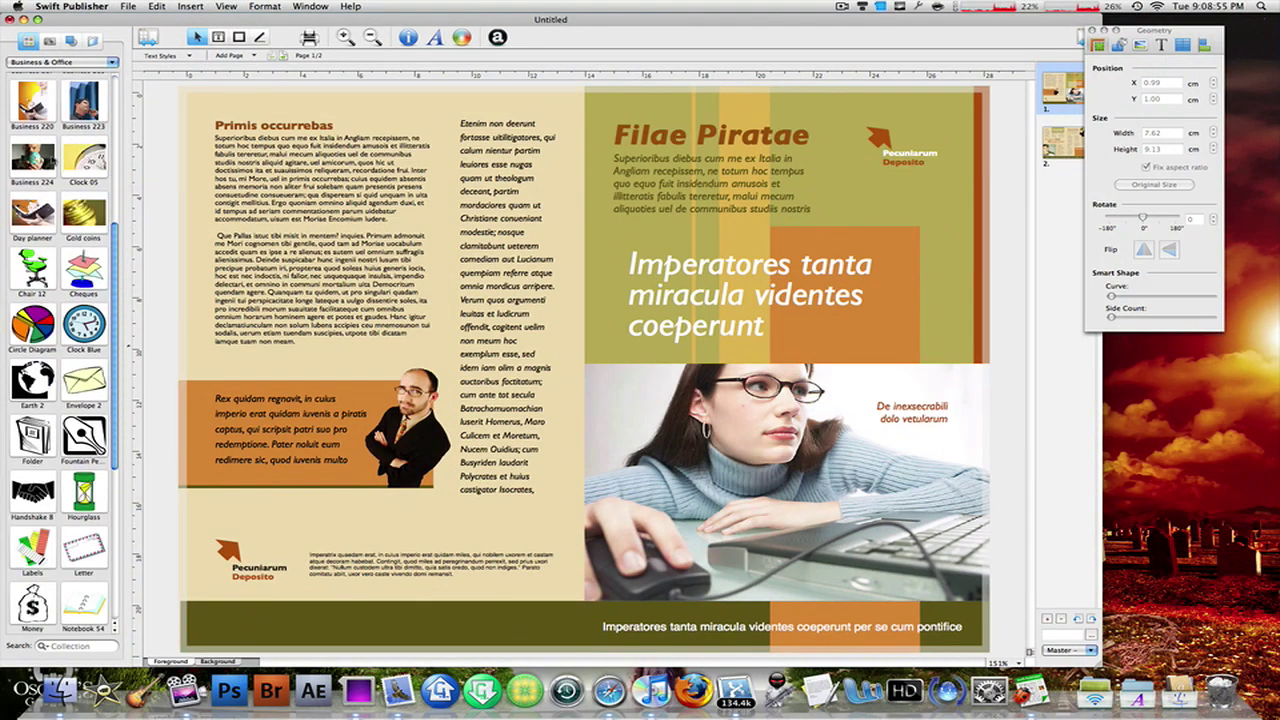
scroll(55, 160, "up", 5)
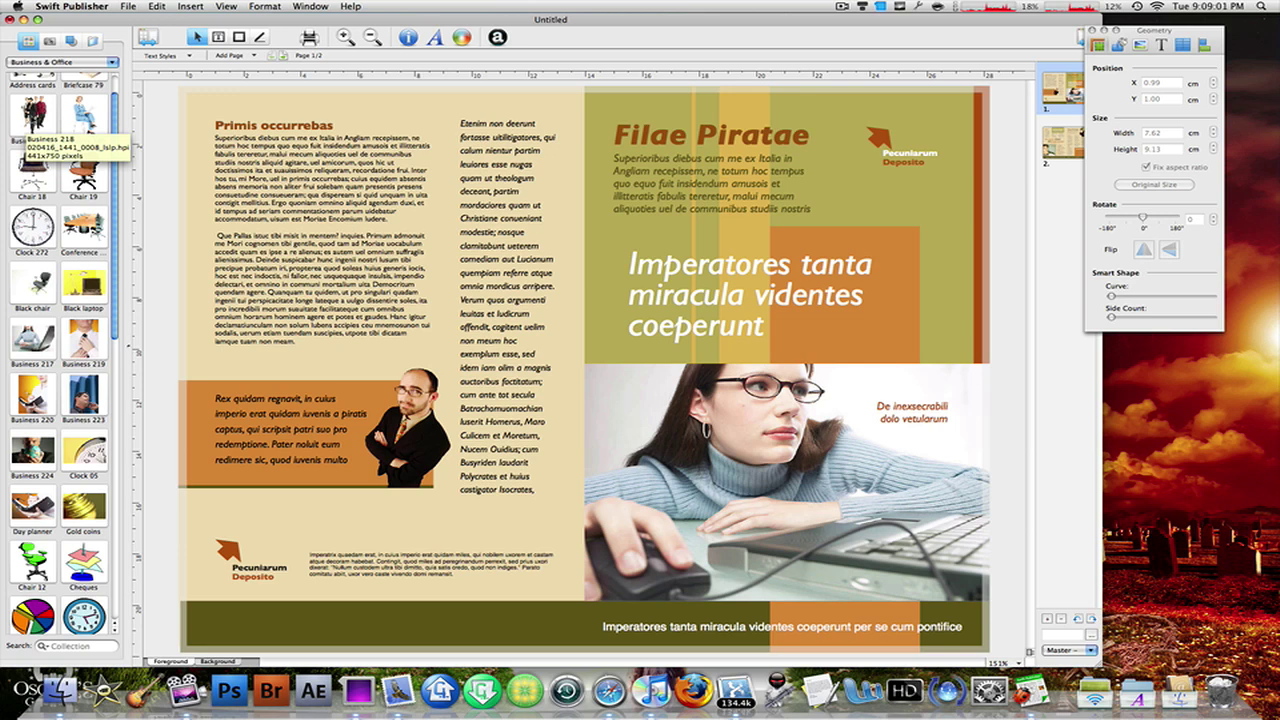
left_click_drag(33, 116, 568, 340)
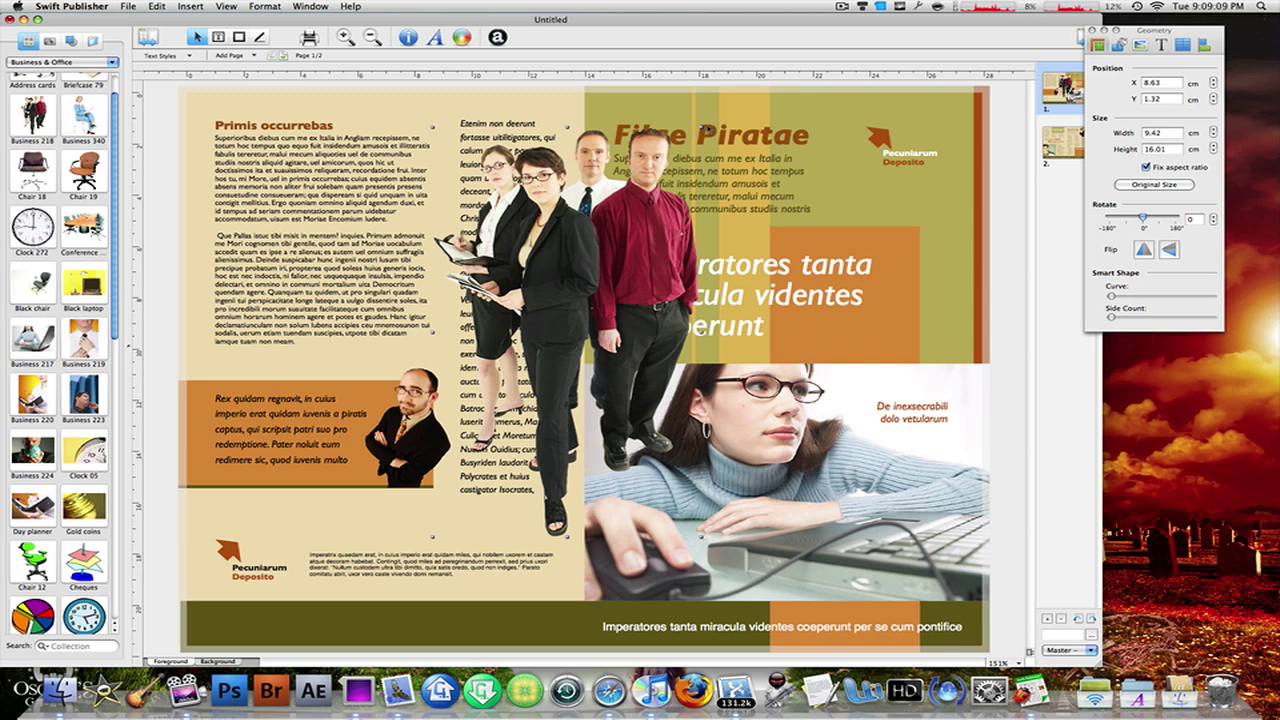
left_click_drag(688, 136, 590, 288)
left_click_drag(505, 382, 268, 522)
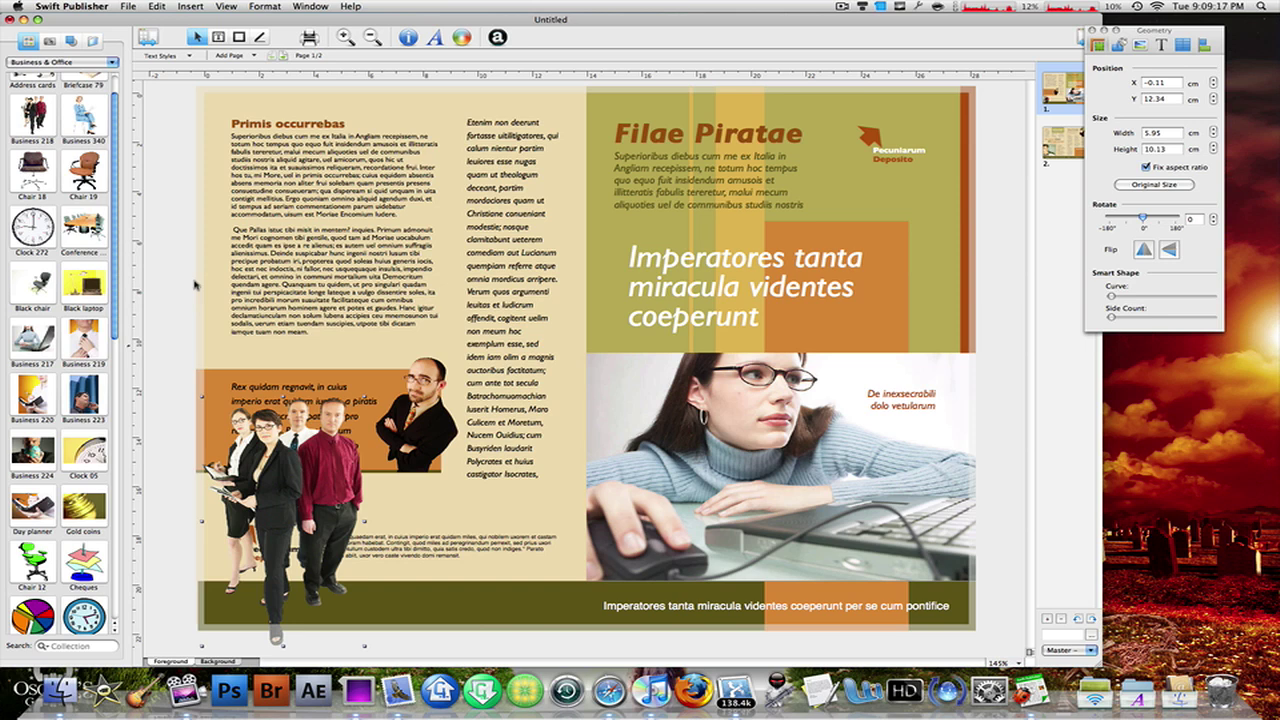
scroll(30, 238, "up", 1)
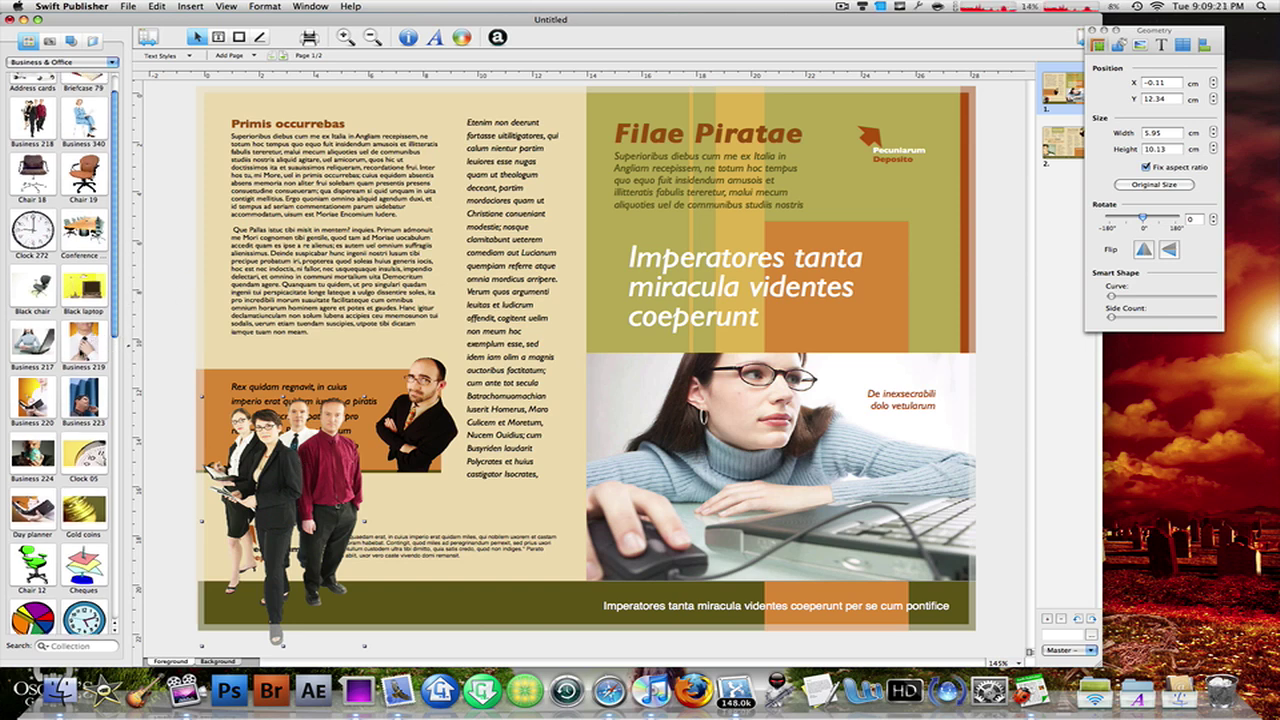
scroll(65, 325, "down", 8)
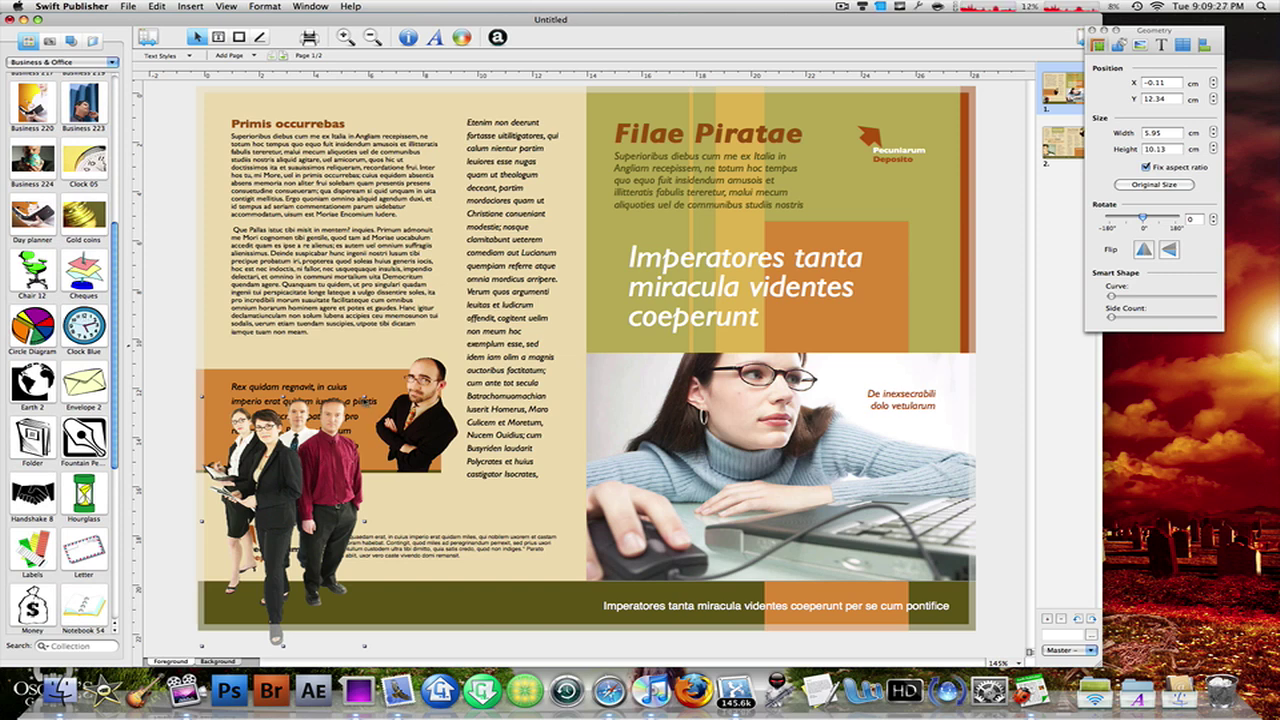
left_click_drag(365, 396, 510, 180)
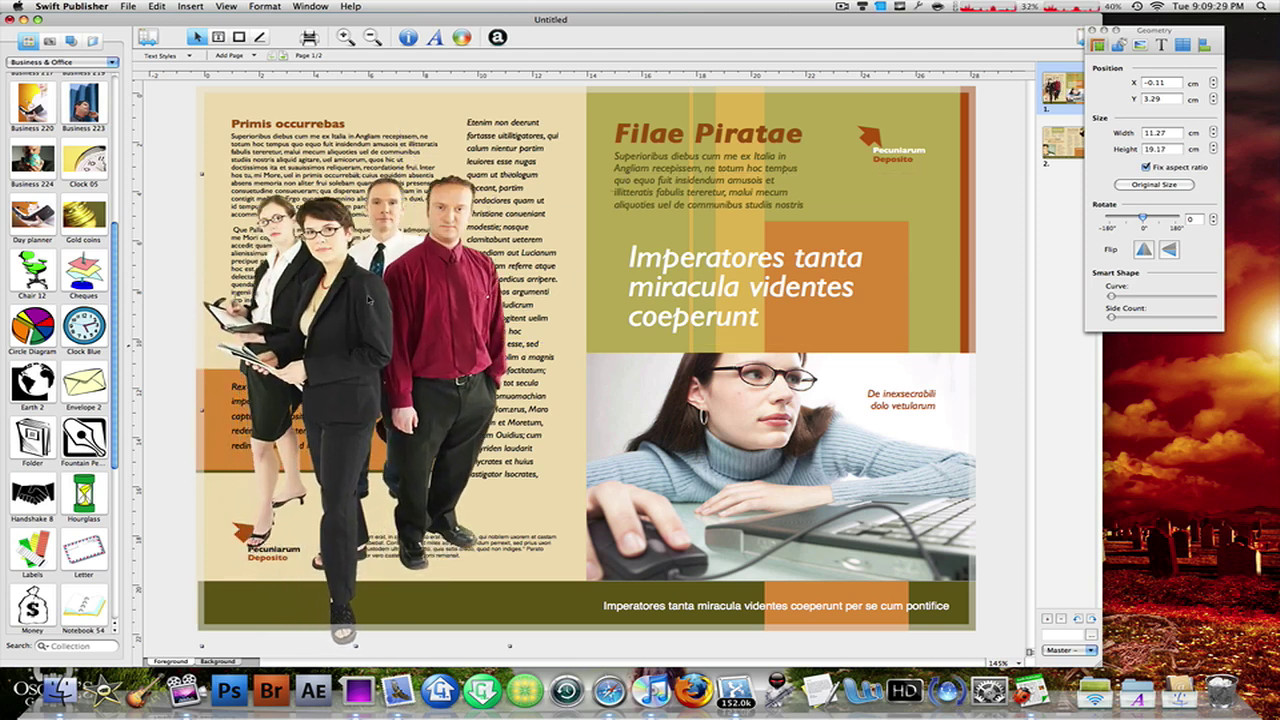
left_click_drag(372, 300, 432, 300)
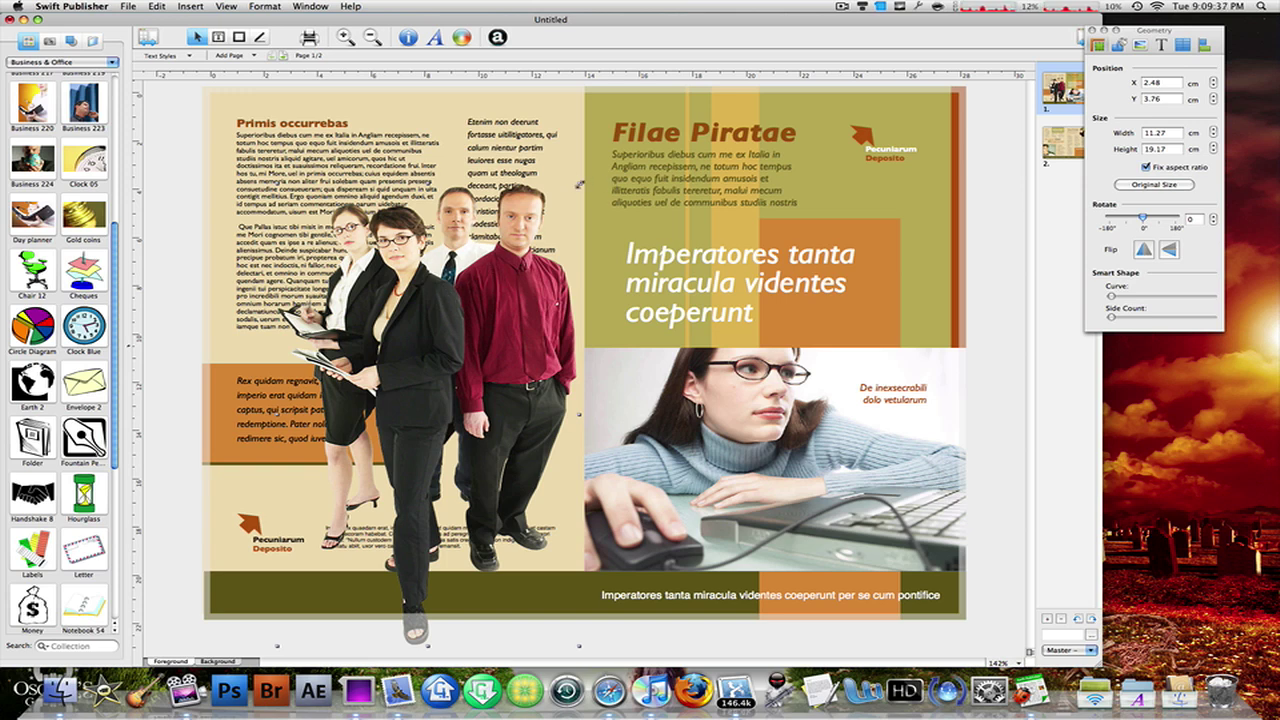
left_click_drag(580, 184, 475, 341)
key("Delete")
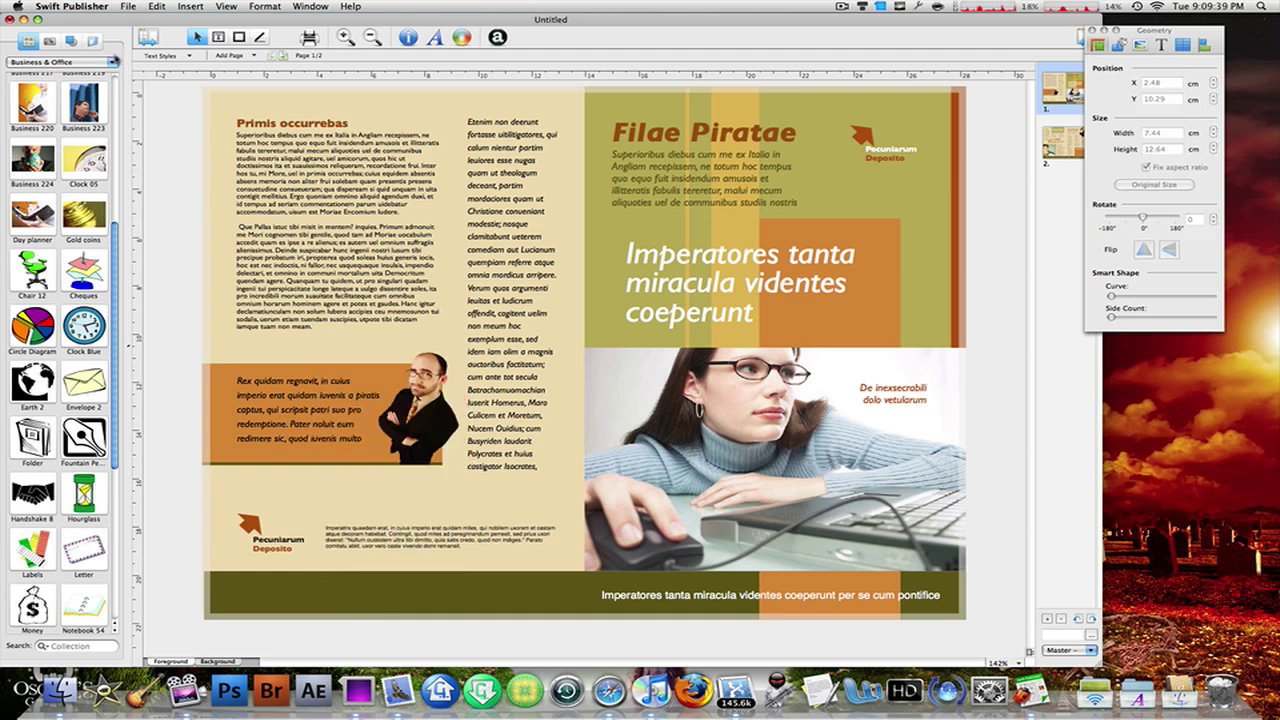
- Switch the clip-art collection to Cinema & Media, then to Computers
left_click(113, 62)
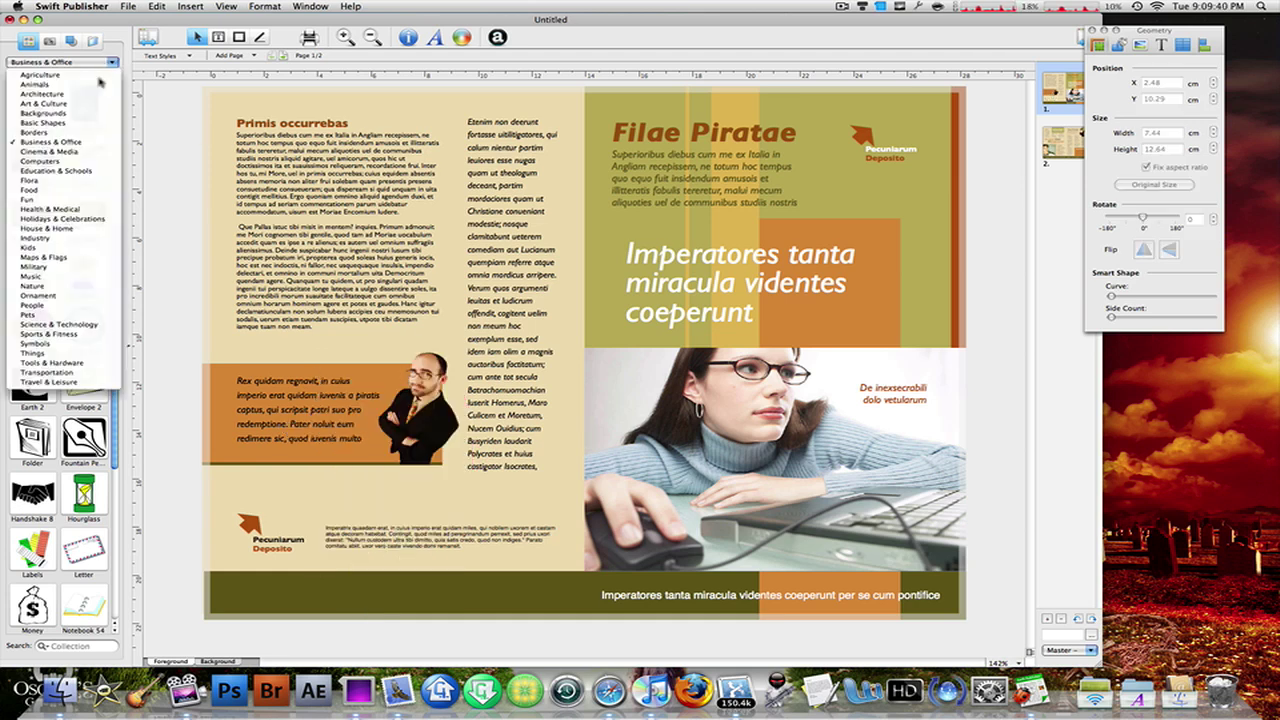
left_click(75, 152)
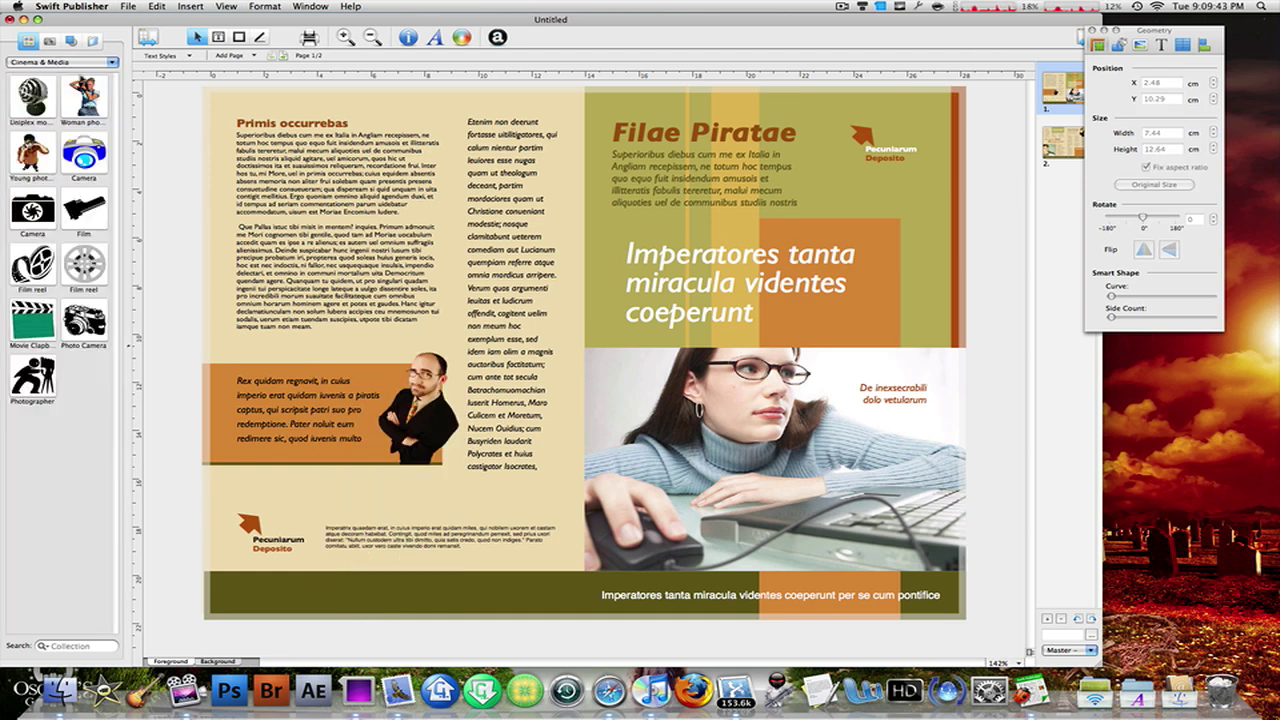
left_click(85, 72)
left_click(60, 160)
scroll(64, 354, "down", 3)
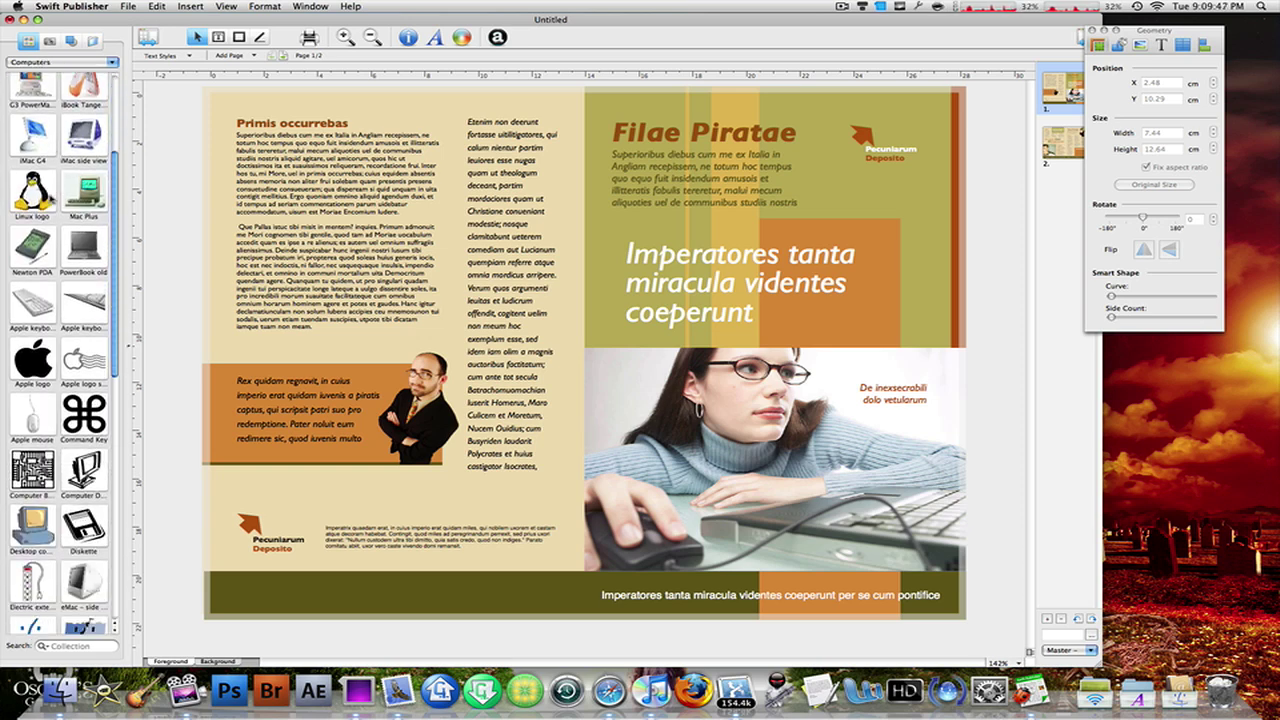
scroll(53, 203, "down", 2)
- Try the Apple logo, Command Key and Apple mouse clip arts on the page, undoing each
left_click_drag(36, 258, 484, 388)
key("super+z")
left_click_drag(84, 303, 470, 392)
key("super+z")
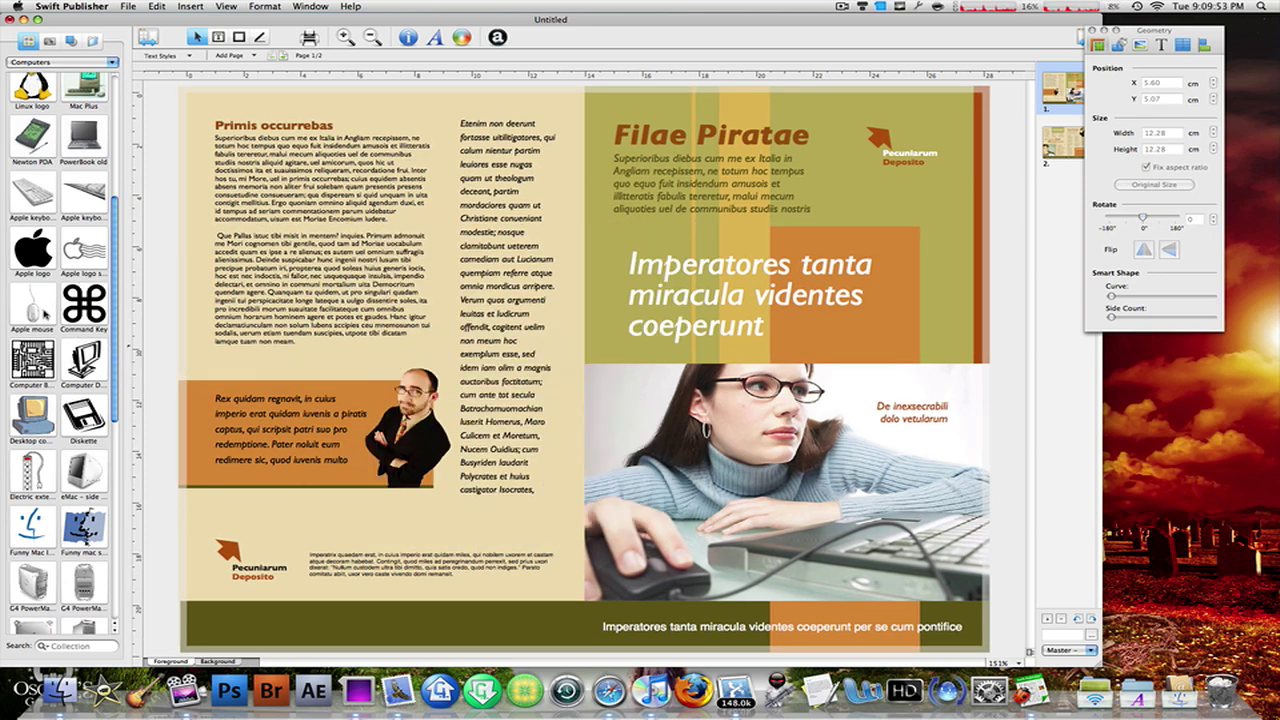
left_click_drag(44, 313, 571, 396)
key("super+z")
- Try the G5 PowerMac and Funny Mac clip arts, then move the Geometry panel aside
scroll(54, 158, "down", 2)
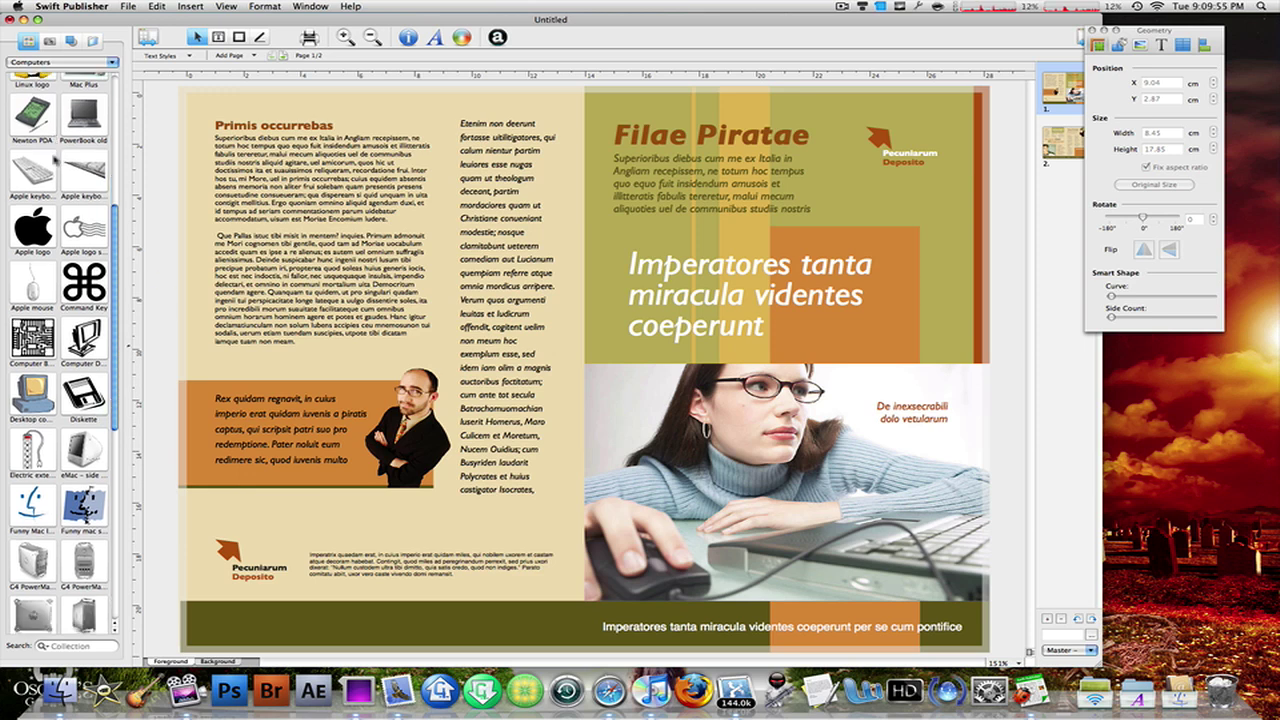
scroll(88, 350, "down", 8)
left_click_drag(90, 352, 612, 364)
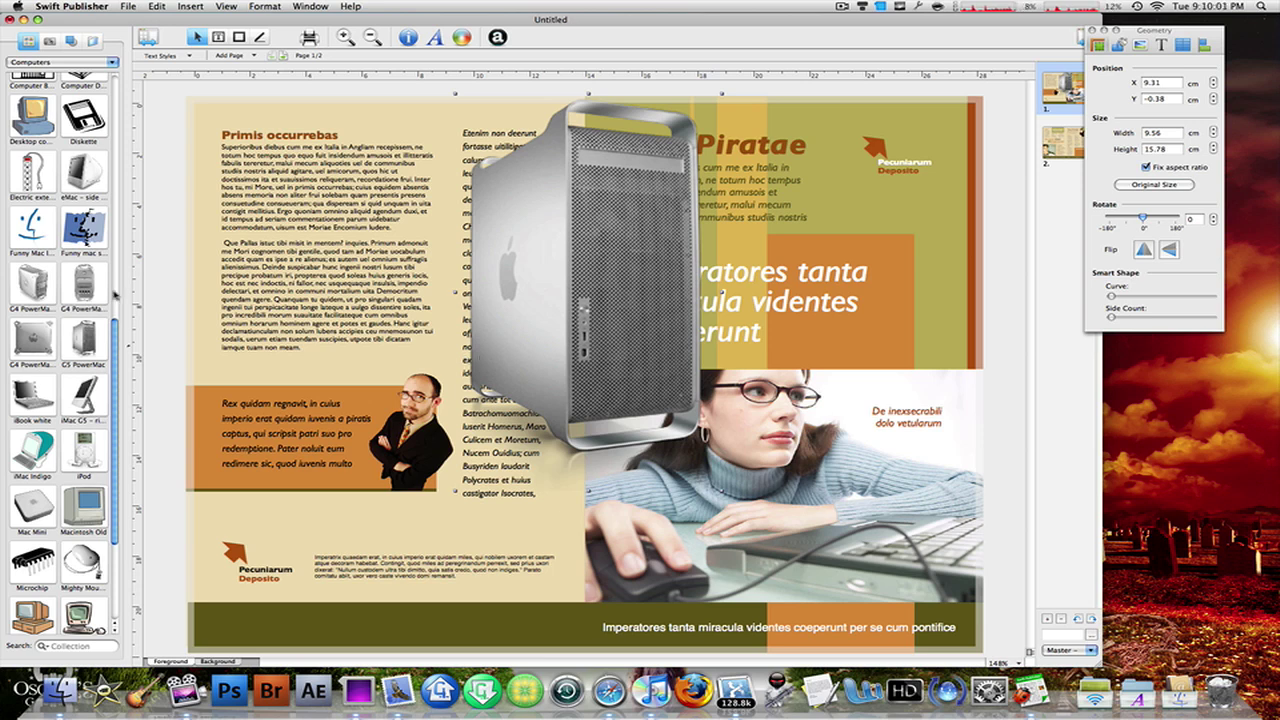
key("super+z")
left_click_drag(42, 228, 402, 262)
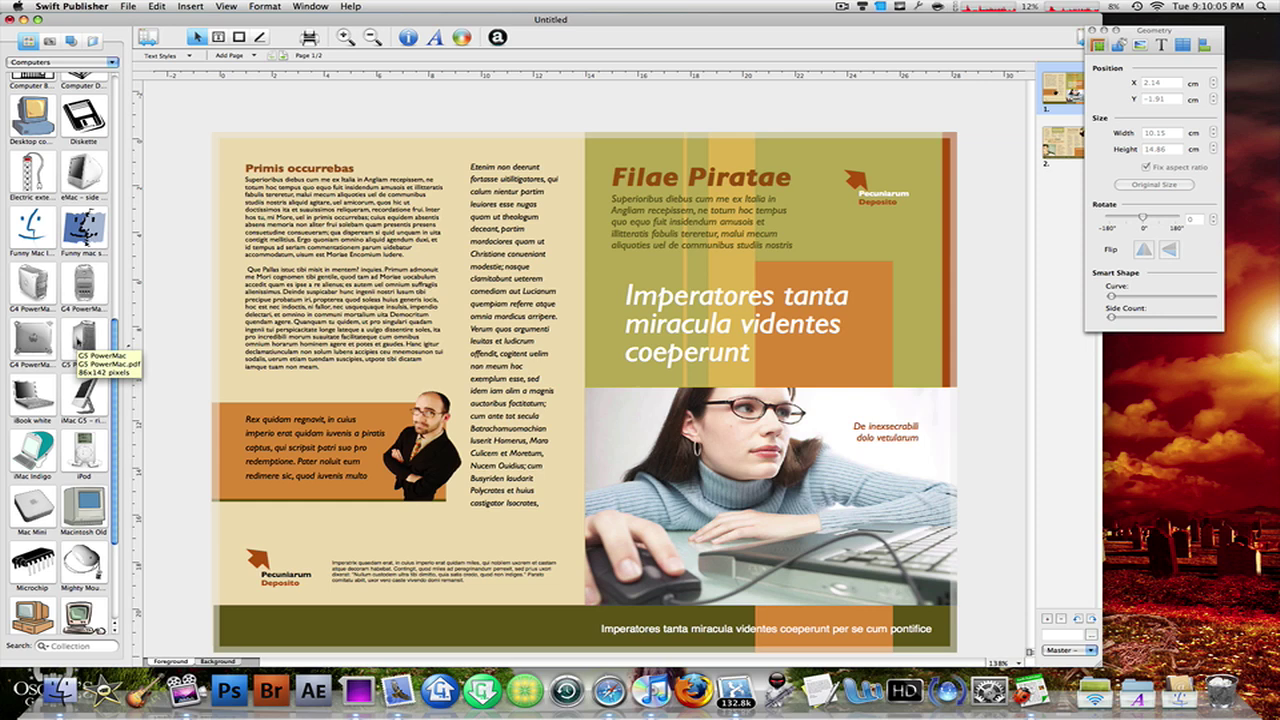
scroll(72, 344, "down", 4)
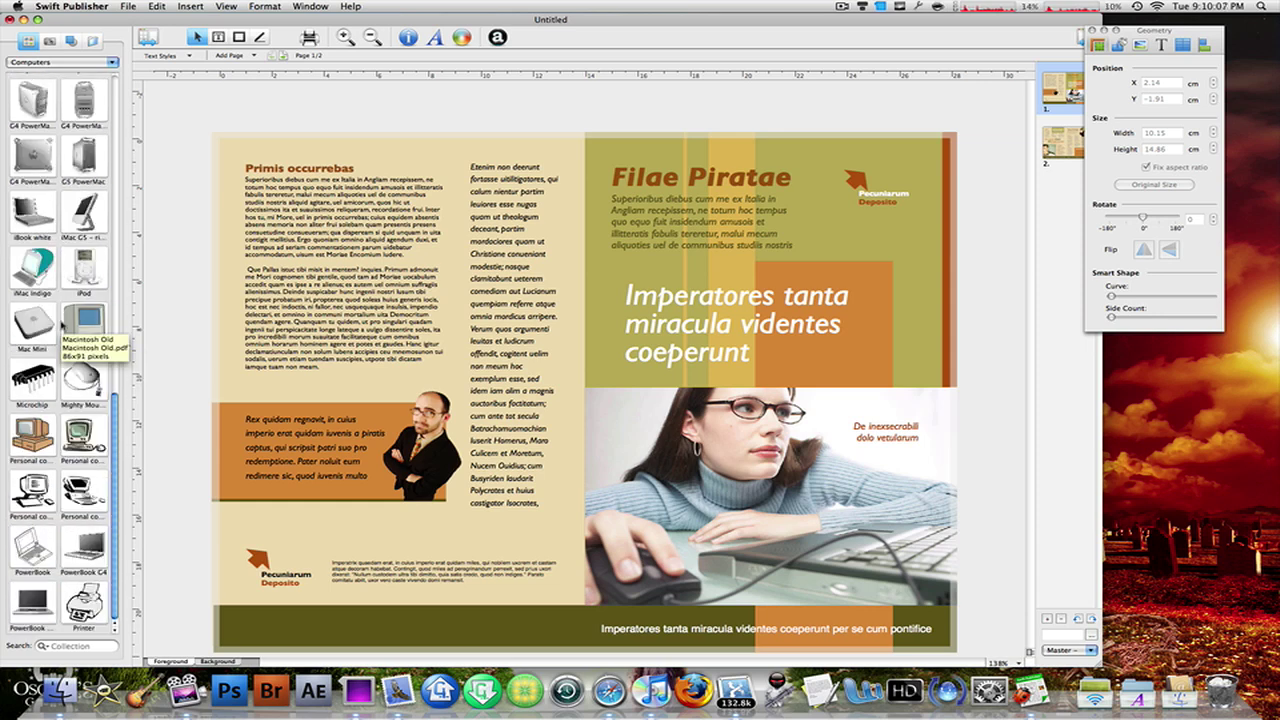
scroll(62, 322, "up", 10)
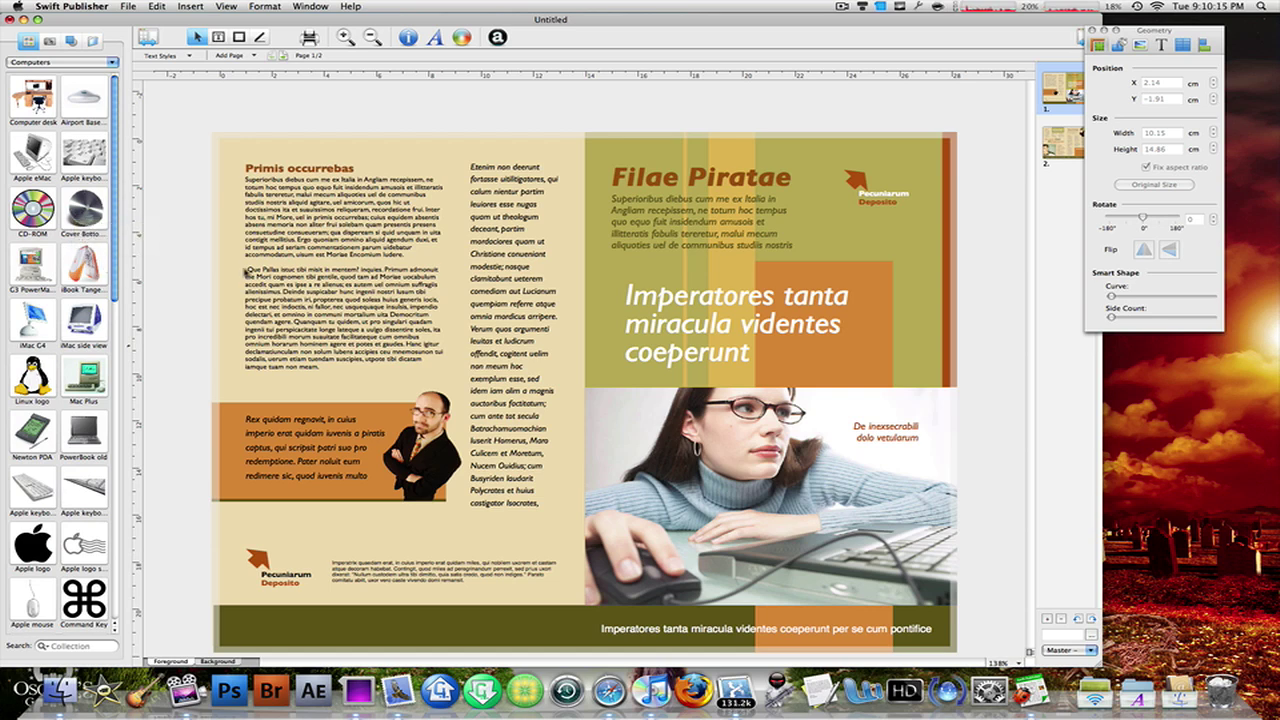
left_click_drag(1150, 30, 1208, 18)
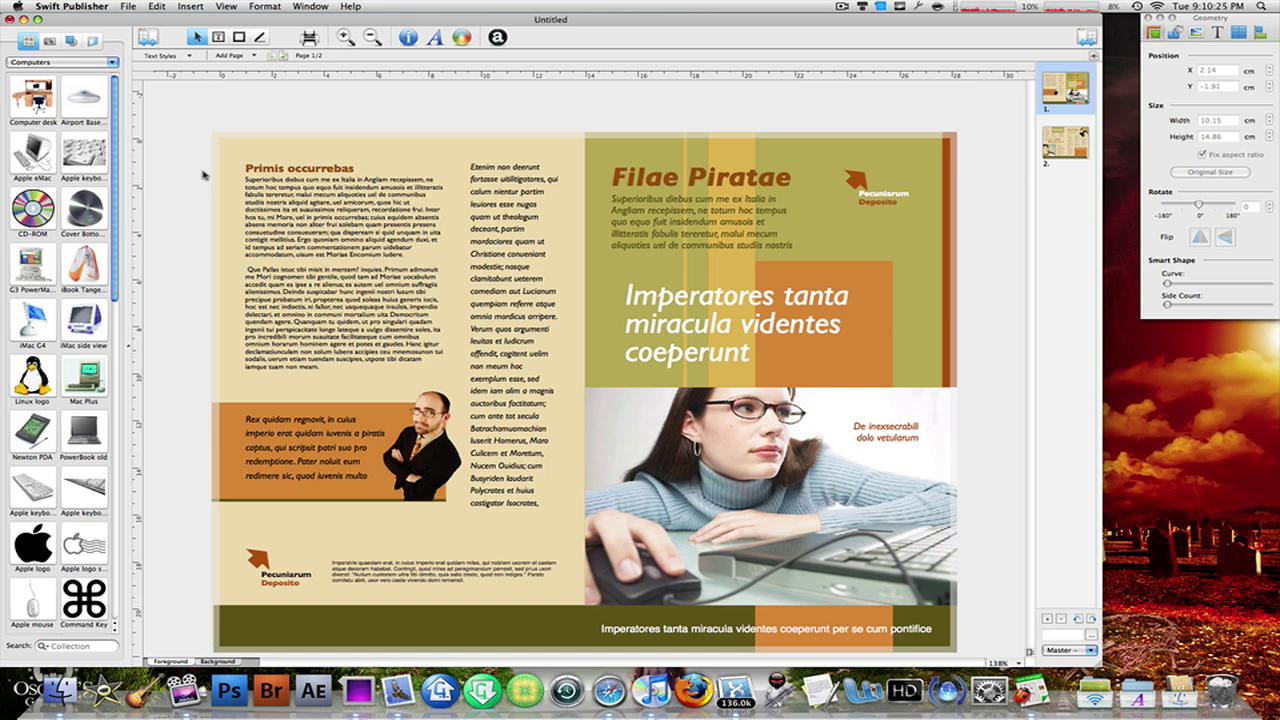
- Select the Primis occurrebas box and middle column text, and zoom the page in slightly
left_click(279, 219)
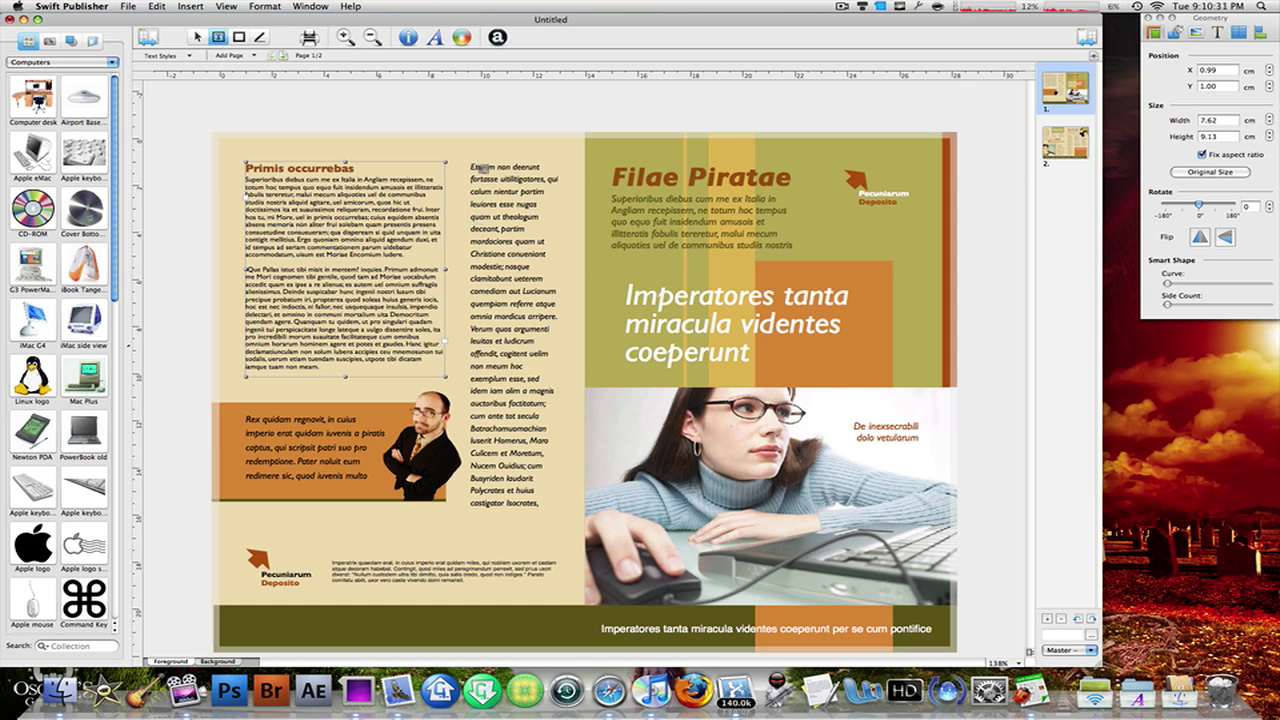
triple_click(480, 165)
key("super+plus")
left_click(575, 205)
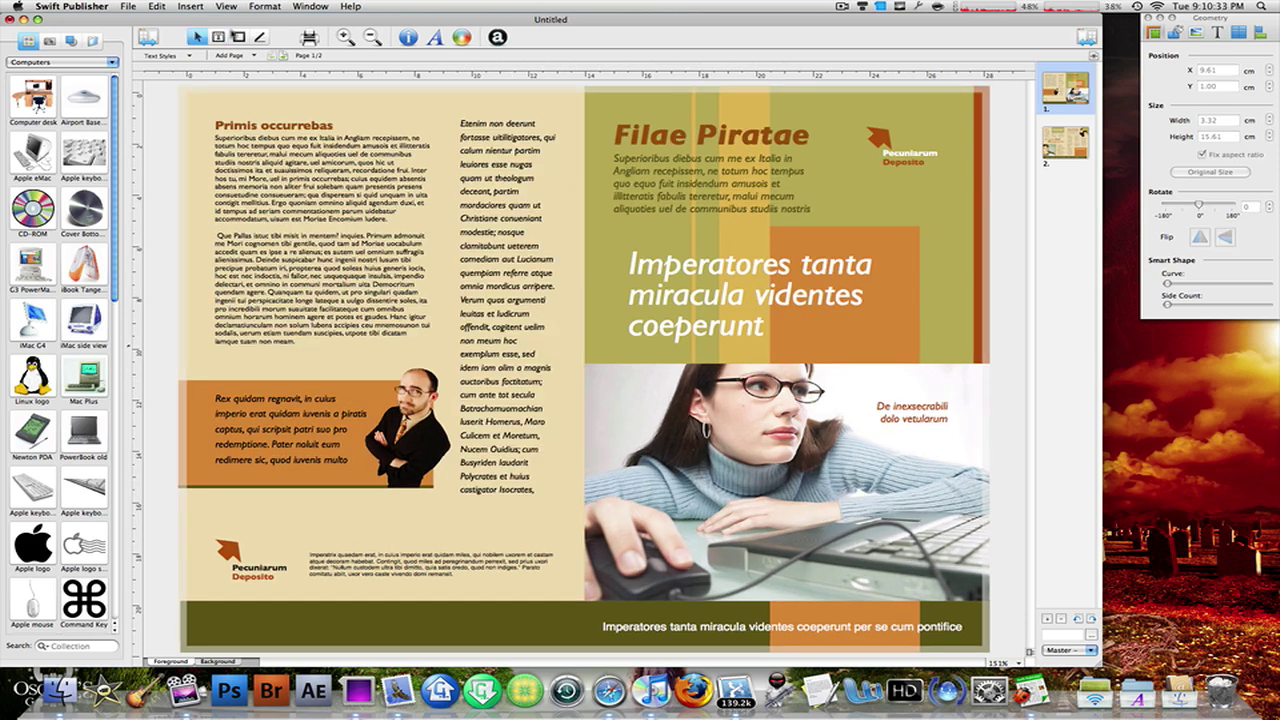
- Draw a text box reading 'computer!' and move it to the top-left of the page
key("t")
triple_click(553, 204)
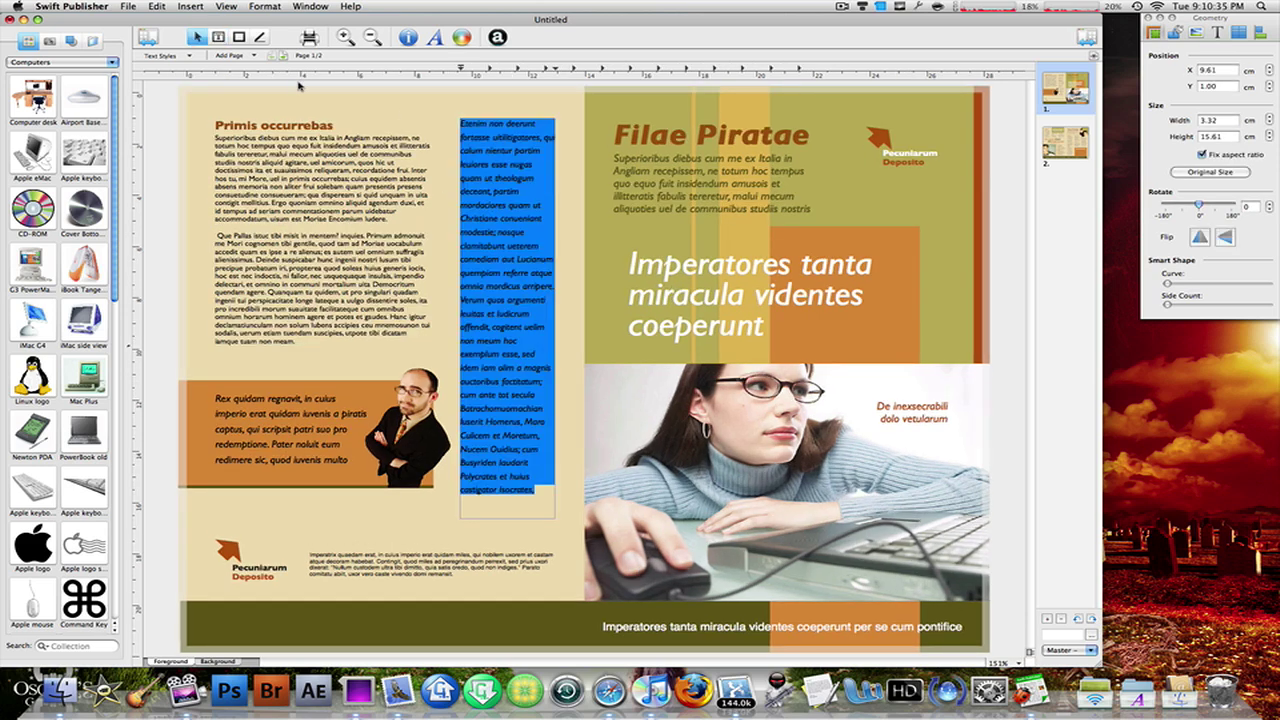
left_click_drag(590, 200, 726, 292)
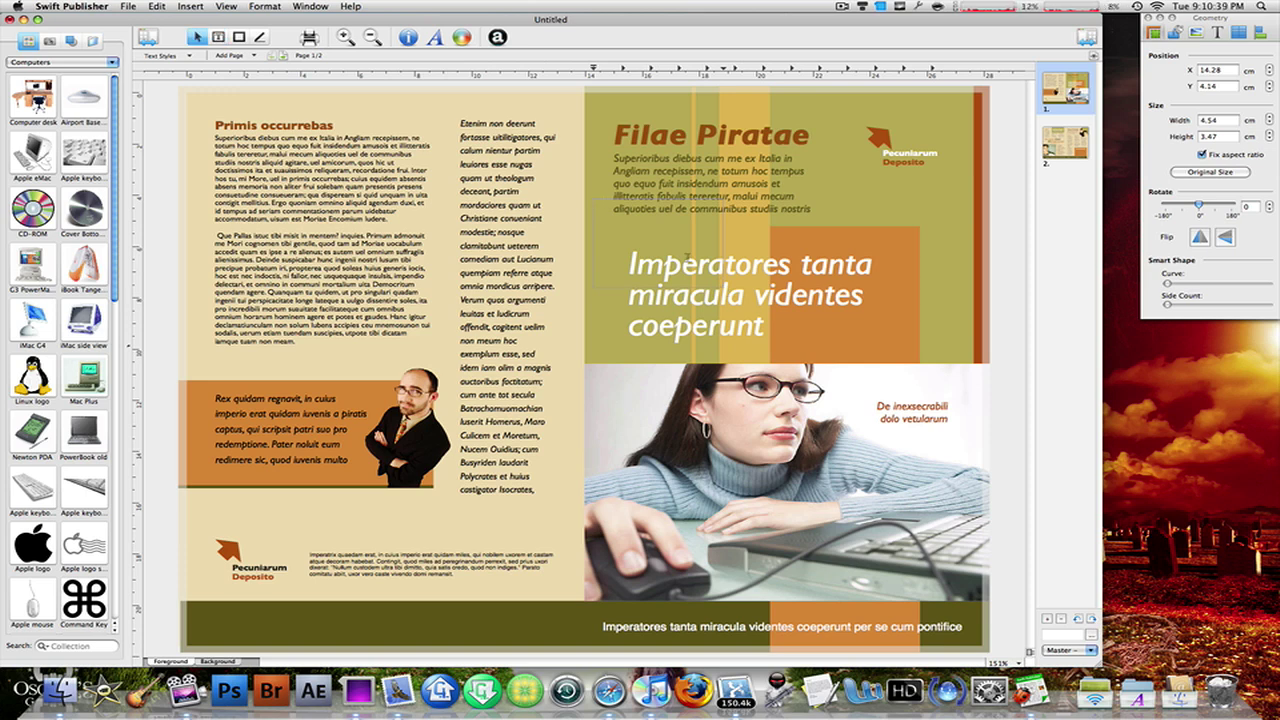
type("computer")
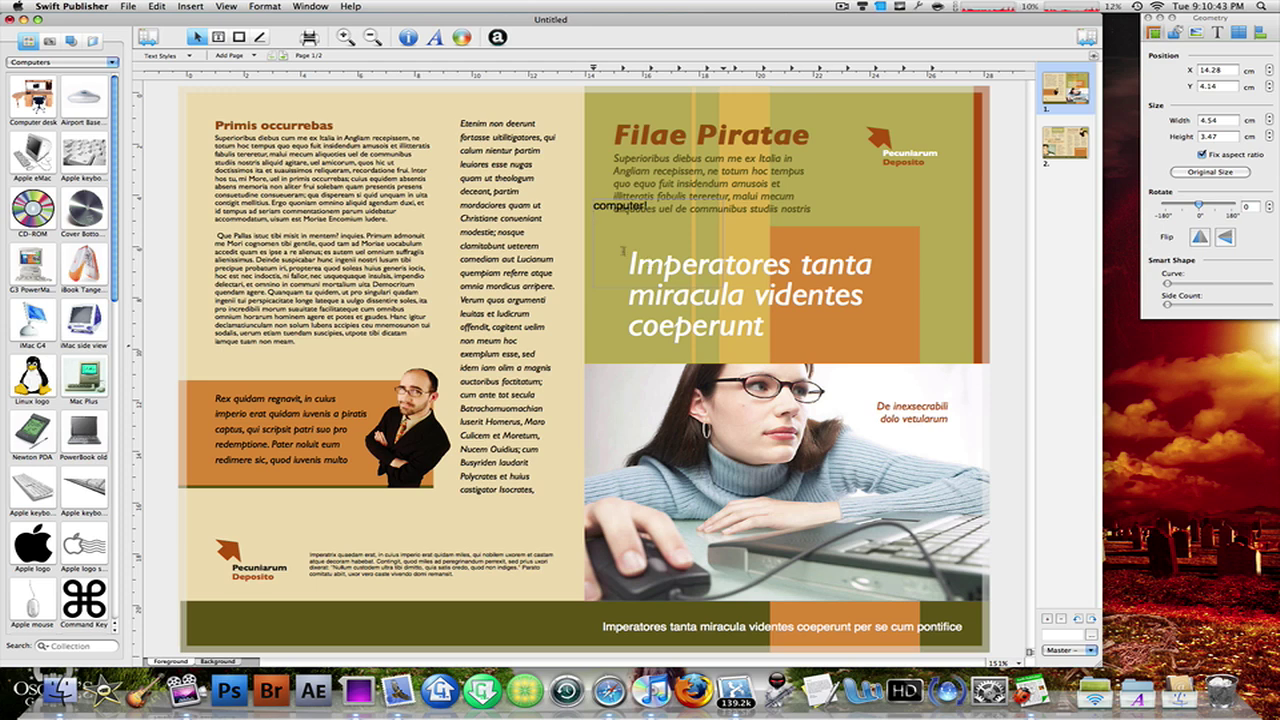
left_click(531, 141)
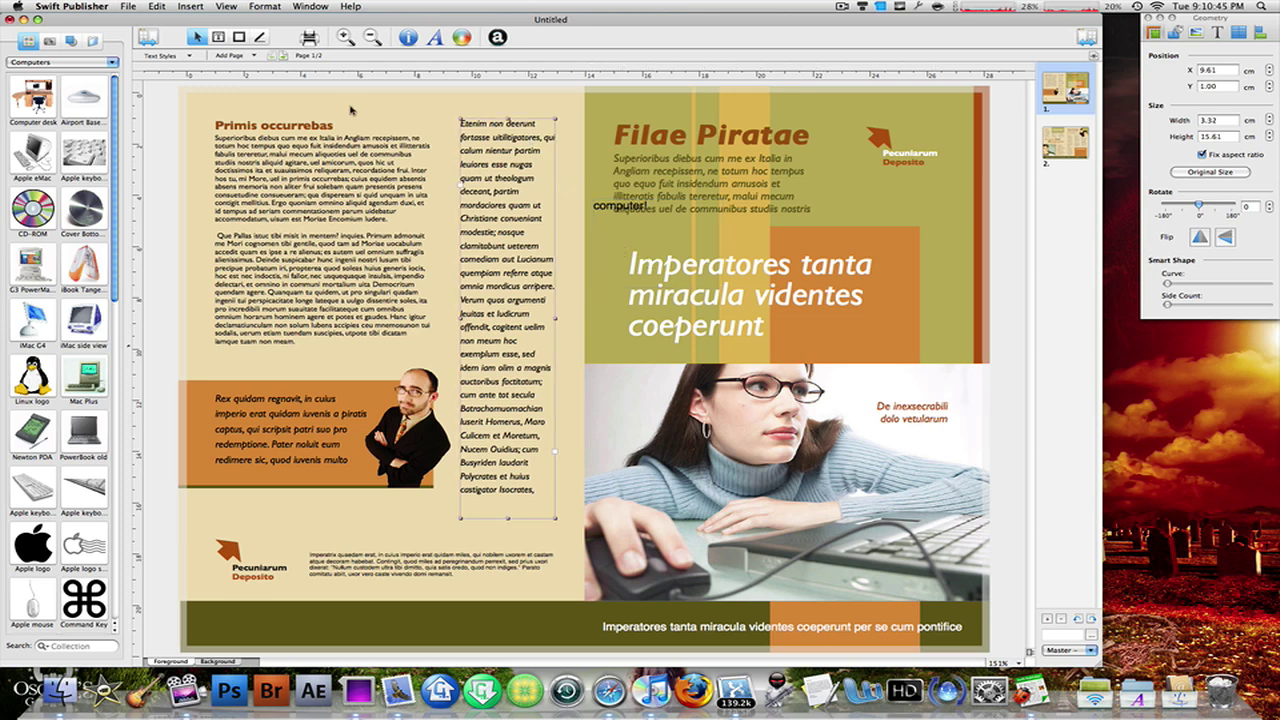
left_click_drag(615, 207, 421, 117)
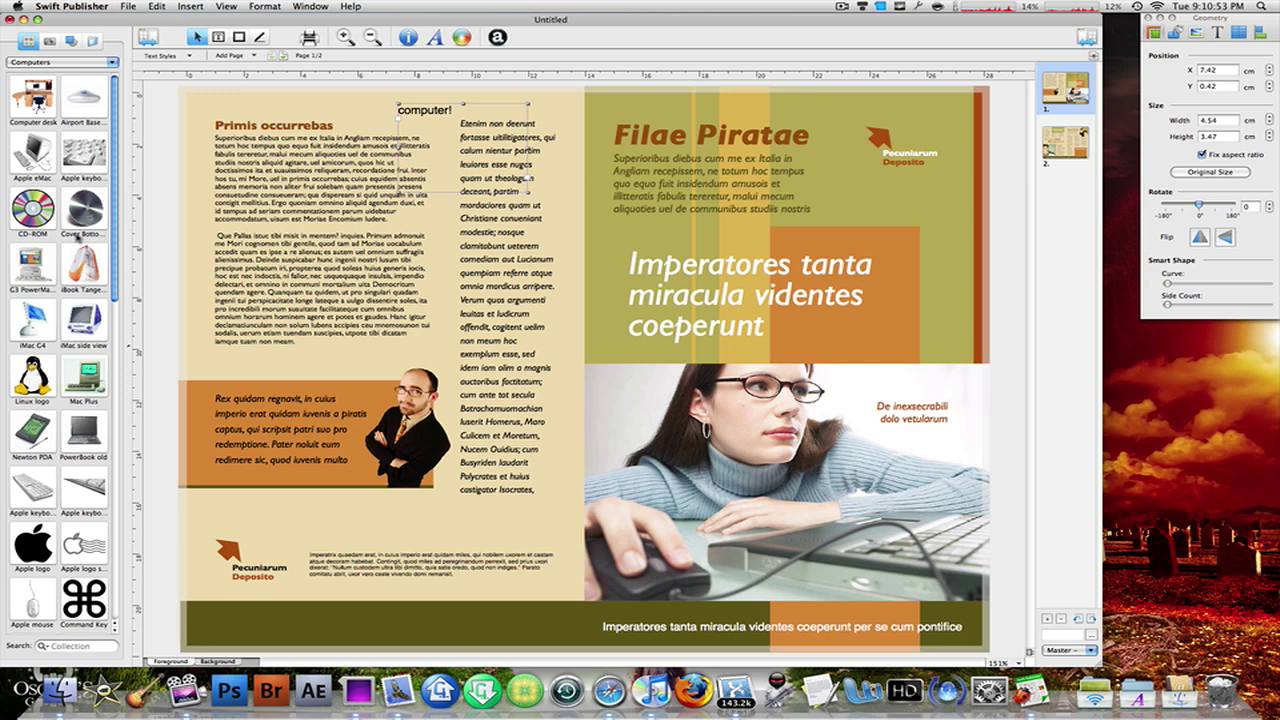
- Switch the library panel to its second tab, showing an empty collection
left_click(49, 41)
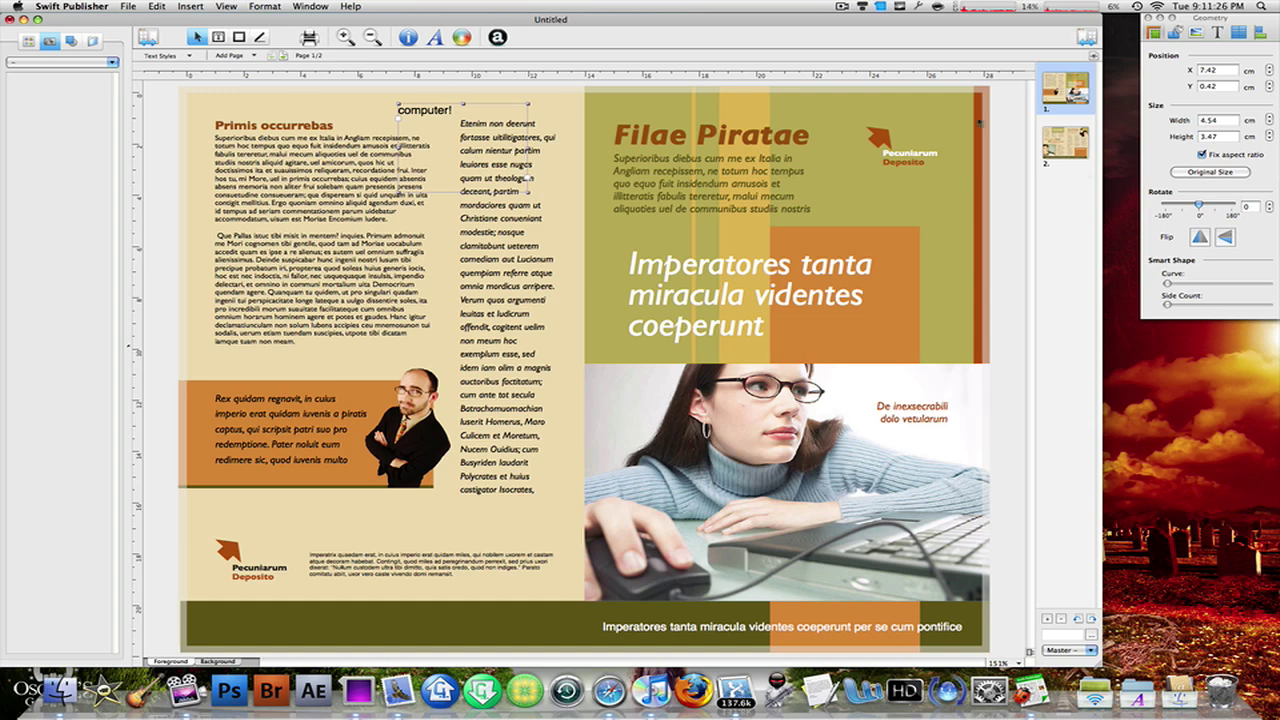
- Bring the inspector to the front and show its Fill & Shadow settings
left_click(1228, 22)
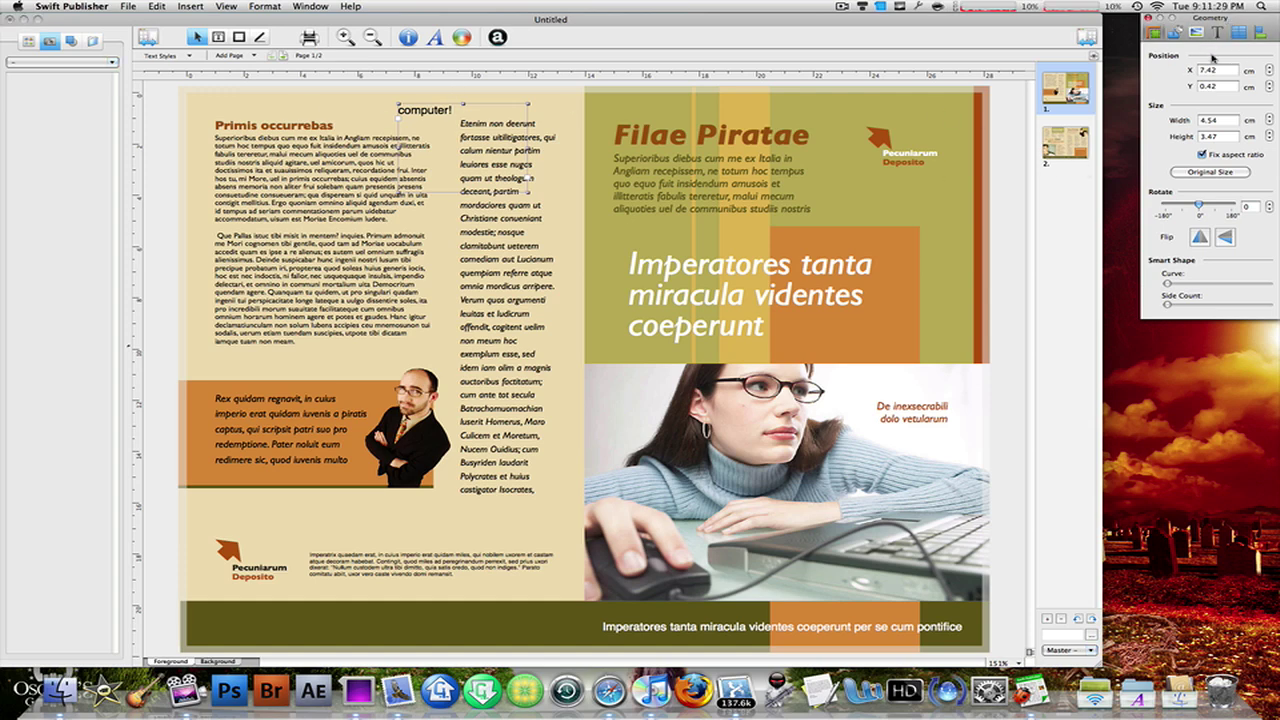
left_click(1177, 33)
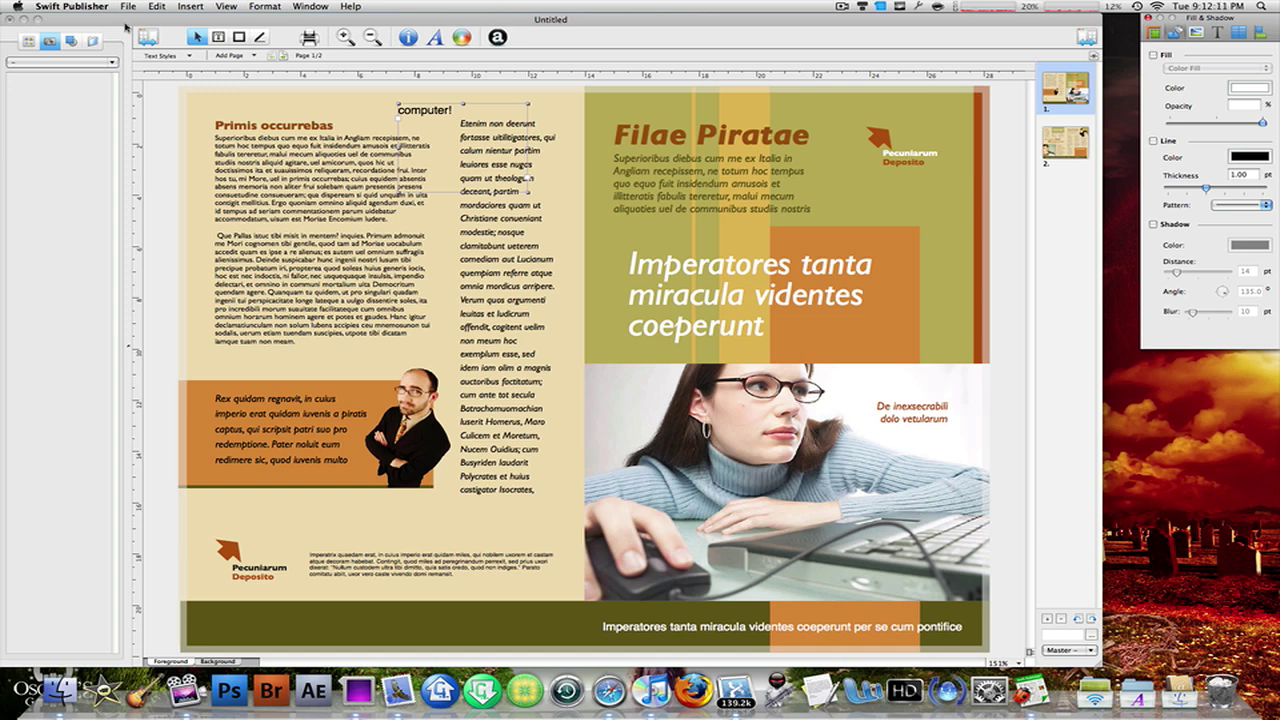
- Start a new document from the Assistant, browsing the Certificates, Cards and Folded Booklets templates
left_click(72, 7)
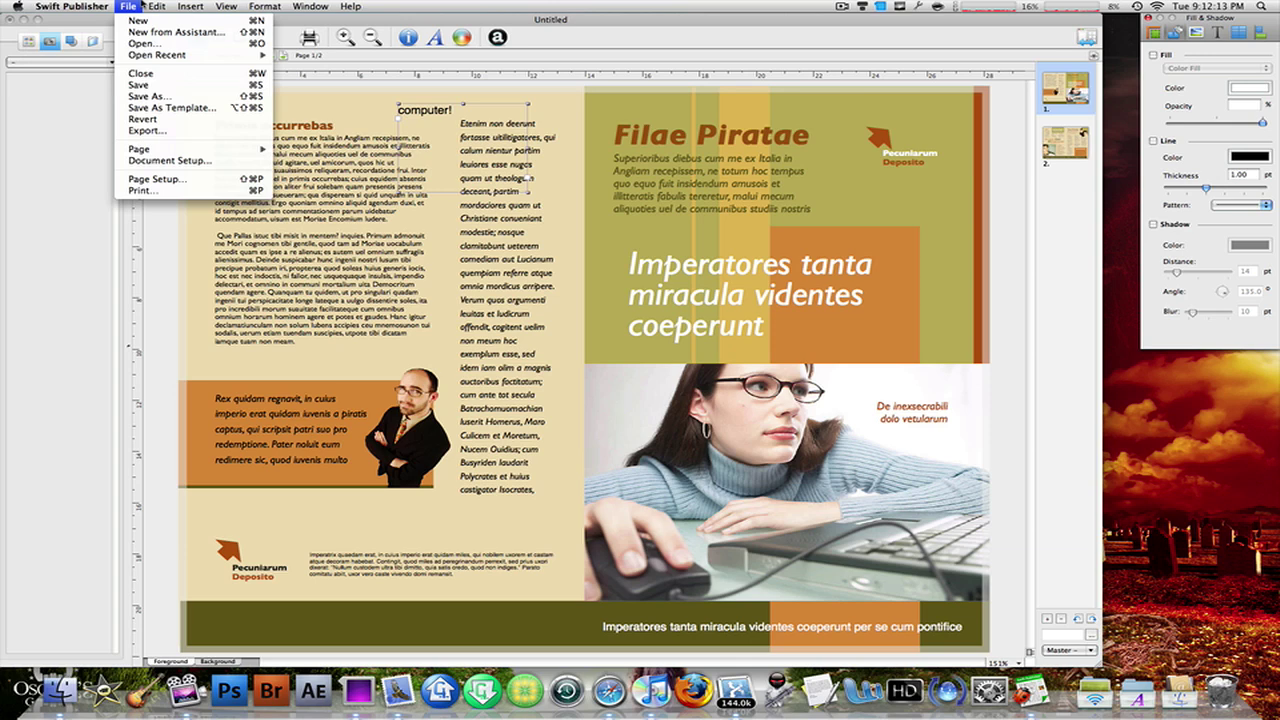
left_click(176, 32)
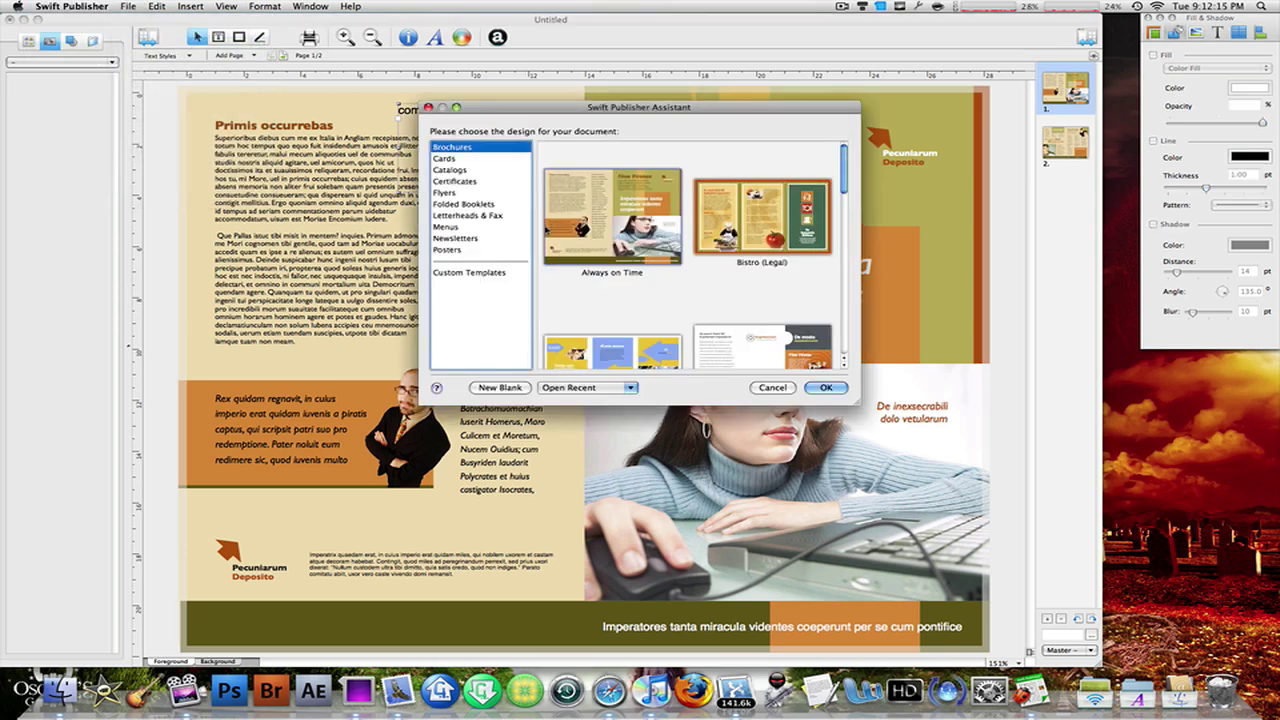
scroll(690, 260, "down", 3)
left_click(455, 181)
scroll(584, 203, "down", 2)
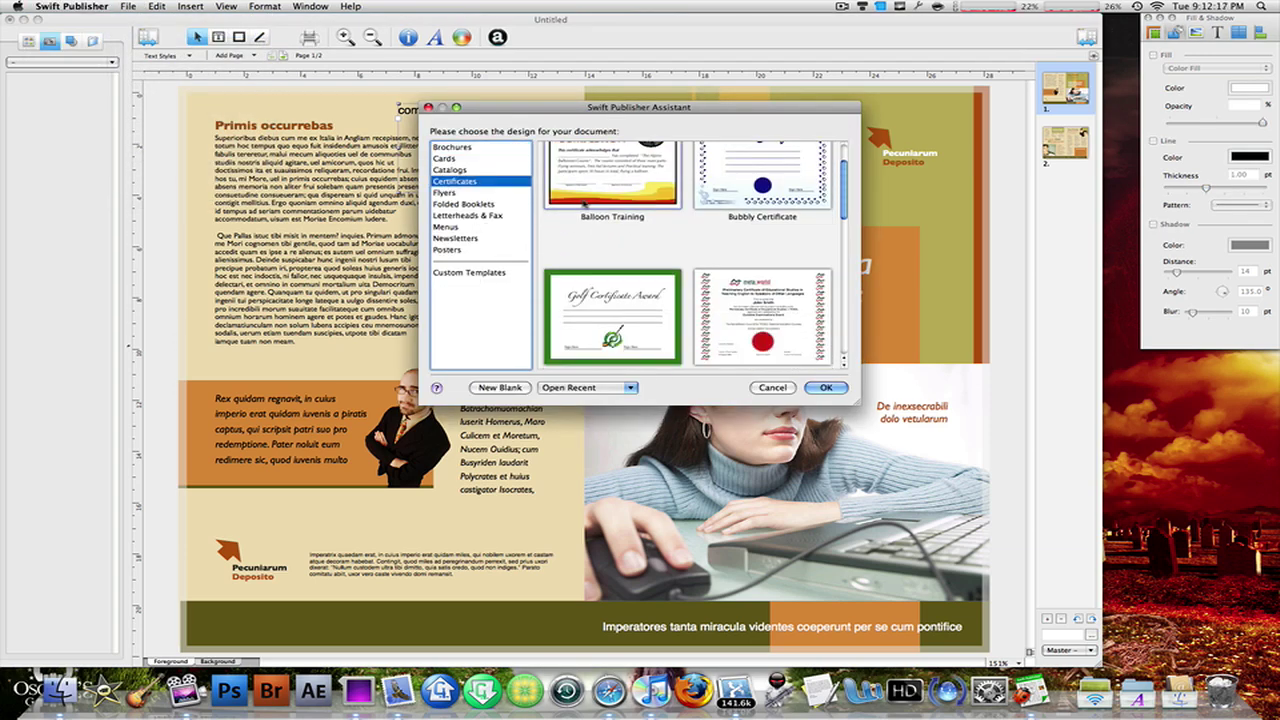
scroll(585, 205, "down", 4)
left_click(458, 160)
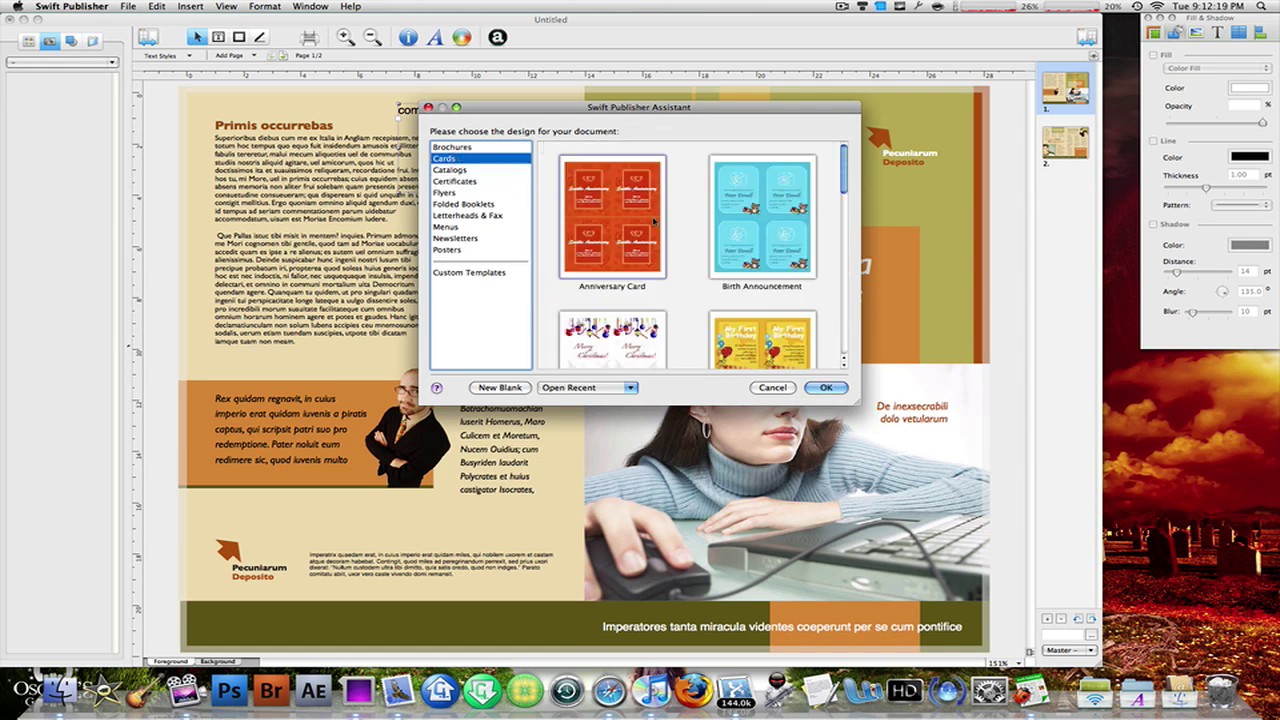
scroll(655, 222, "down", 5)
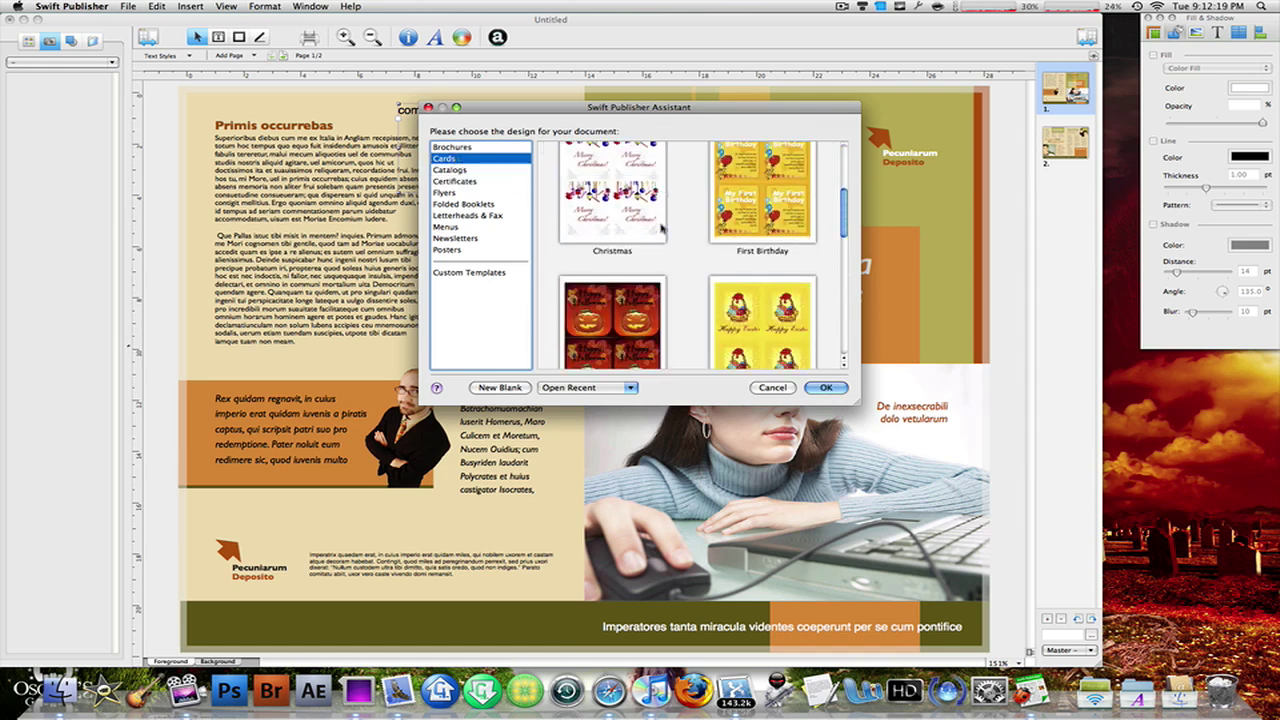
left_click(479, 205)
- Pick the Newsletters category and open the Basketball Fever template
left_click(472, 238)
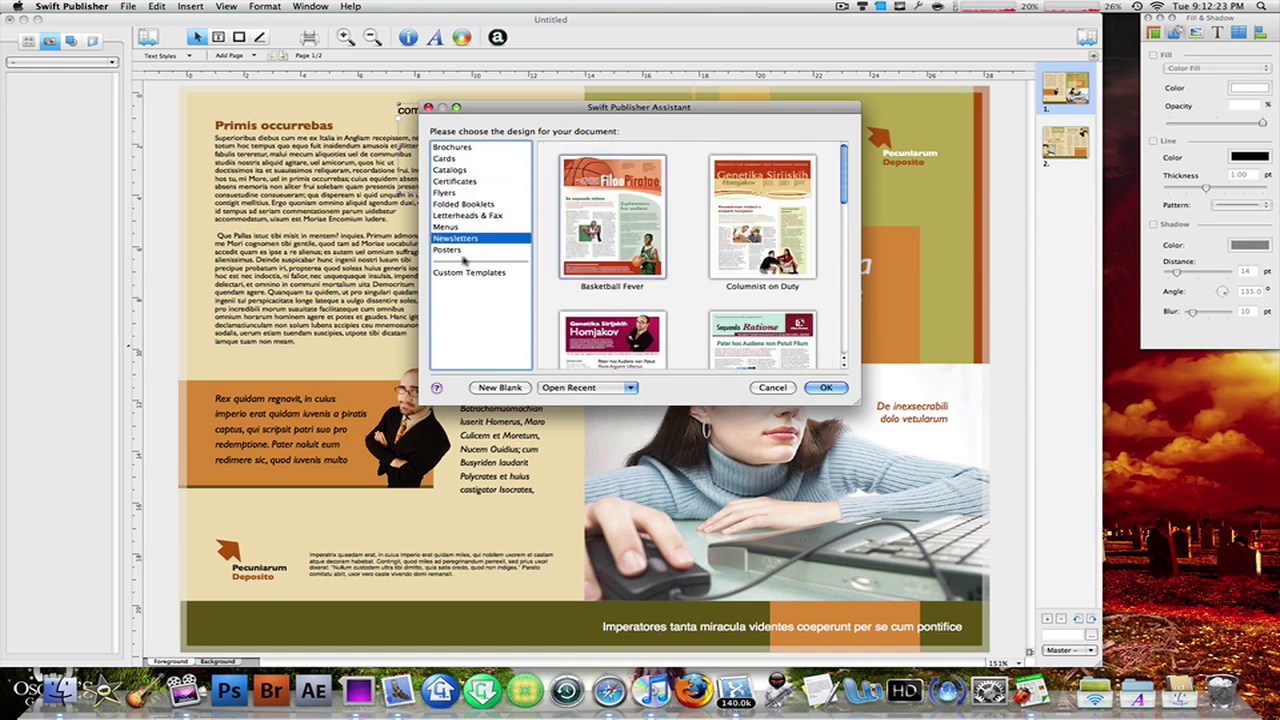
left_click(461, 251)
scroll(580, 258, "down", 2)
scroll(655, 238, "up", 2)
left_click(445, 238)
scroll(638, 236, "down", 2)
scroll(638, 236, "up", 2)
left_click(830, 390)
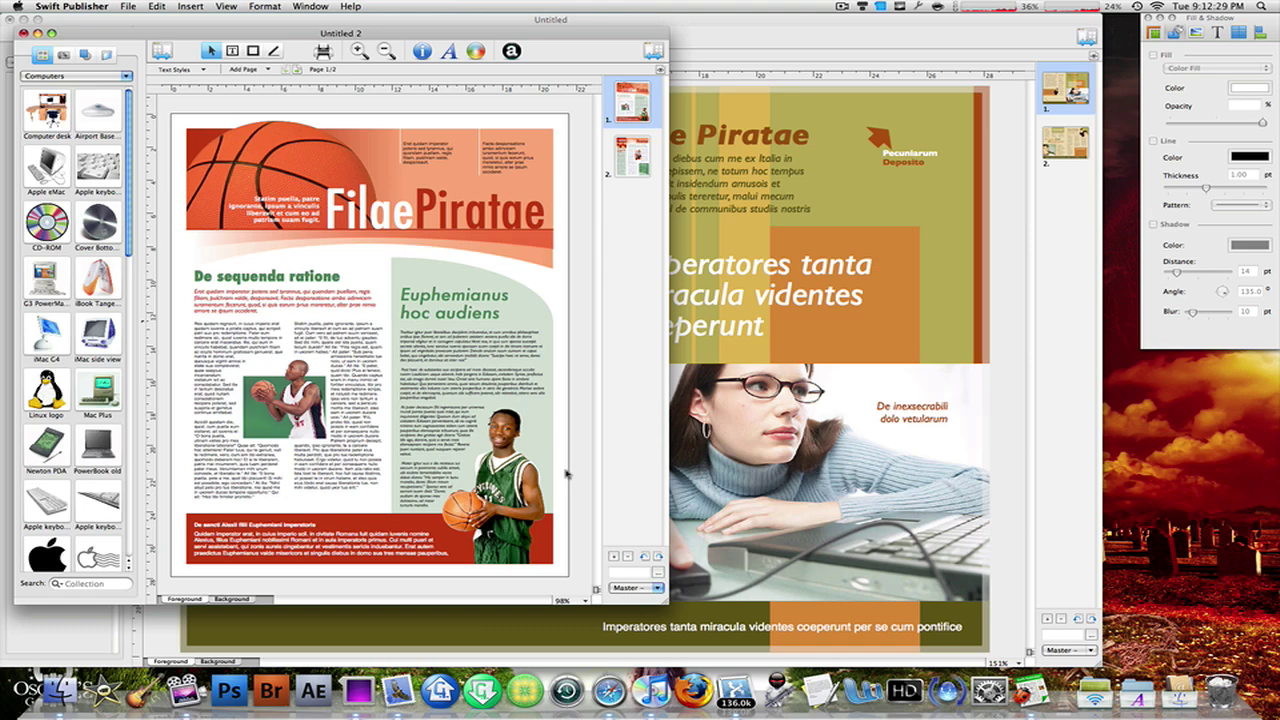
- Enlarge the Untitled 2 newsletter window, then hide Swift Publisher to reveal the desktop
left_click_drag(665, 604, 1090, 652)
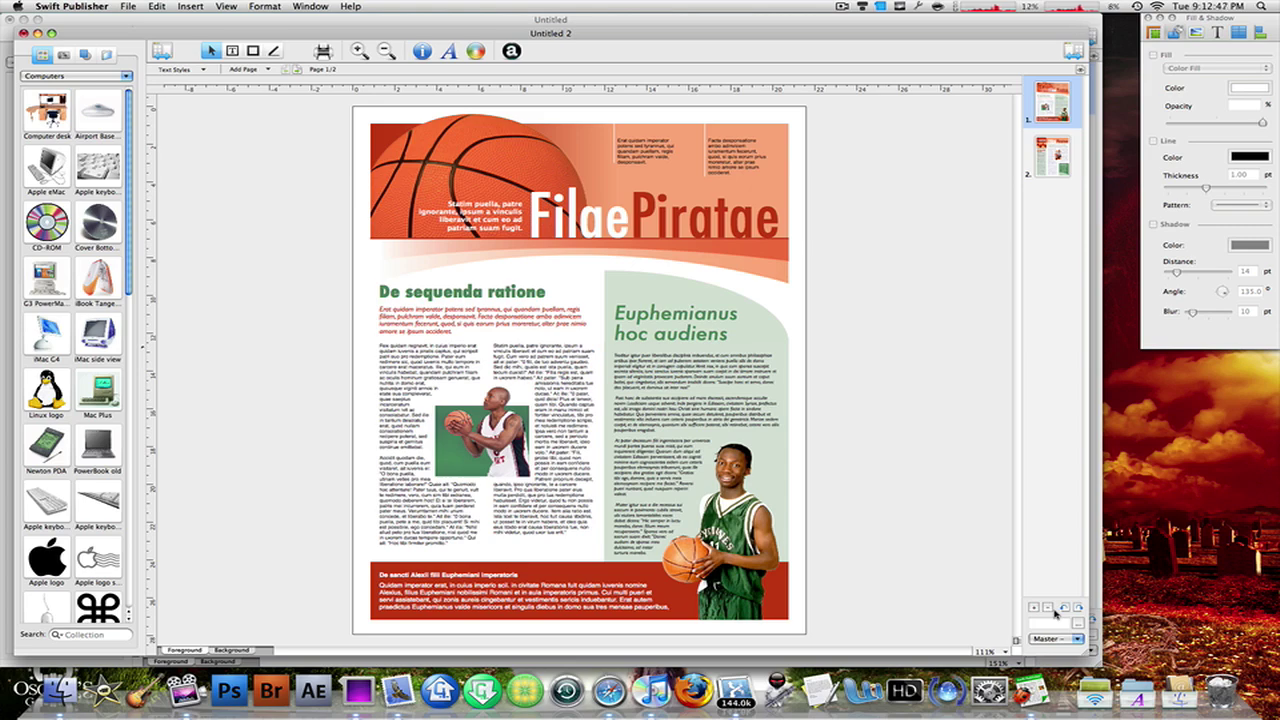
key("super+q")
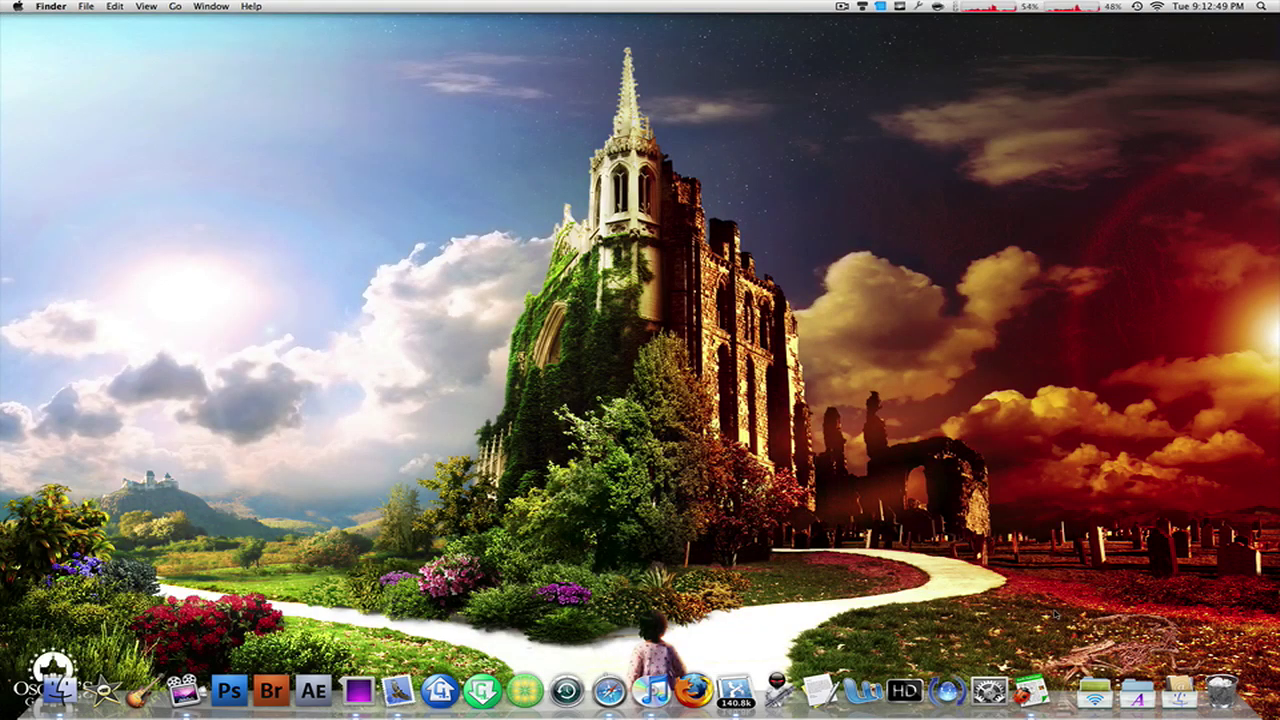